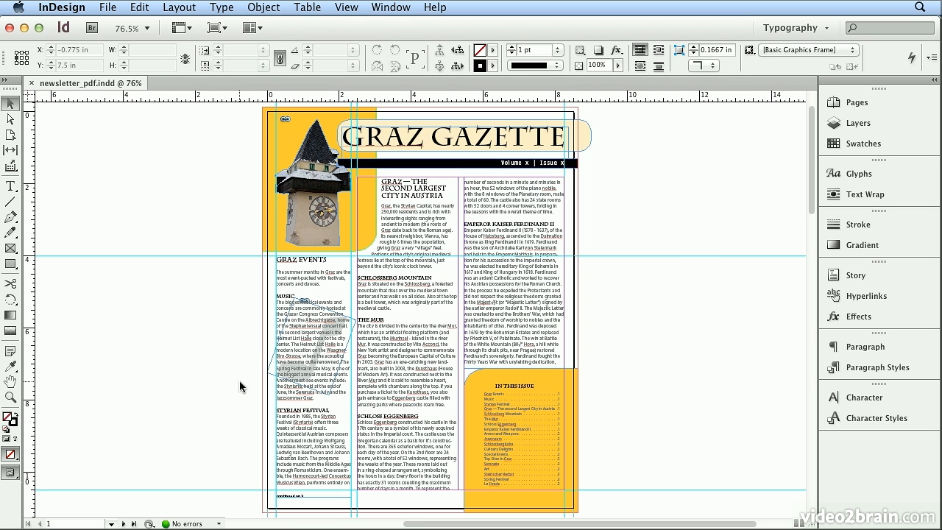
Start exporting the newsletter to the Desktop in Adobe PDF (Print) format under the file name newsletter_press.pdf.
{"action": "left_click", "coordinate": [107, 7]}
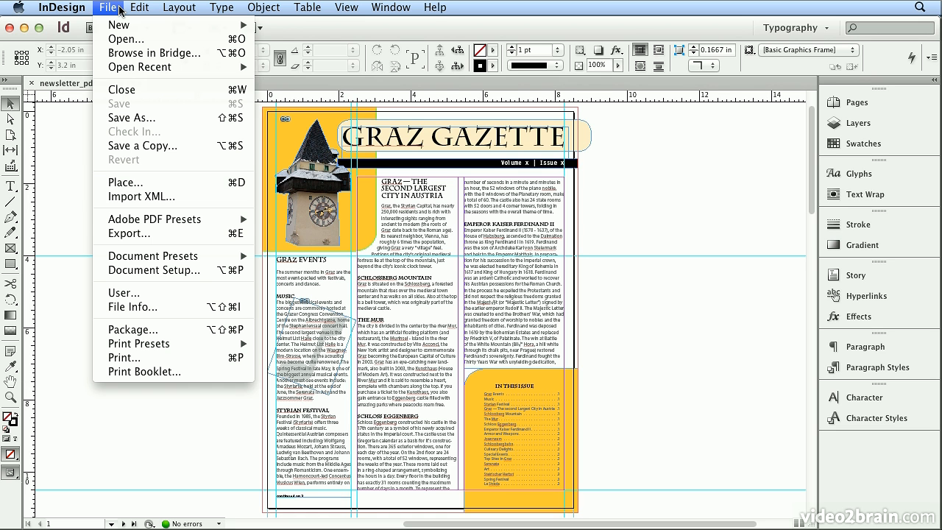
{"action": "left_click", "coordinate": [156, 234]}
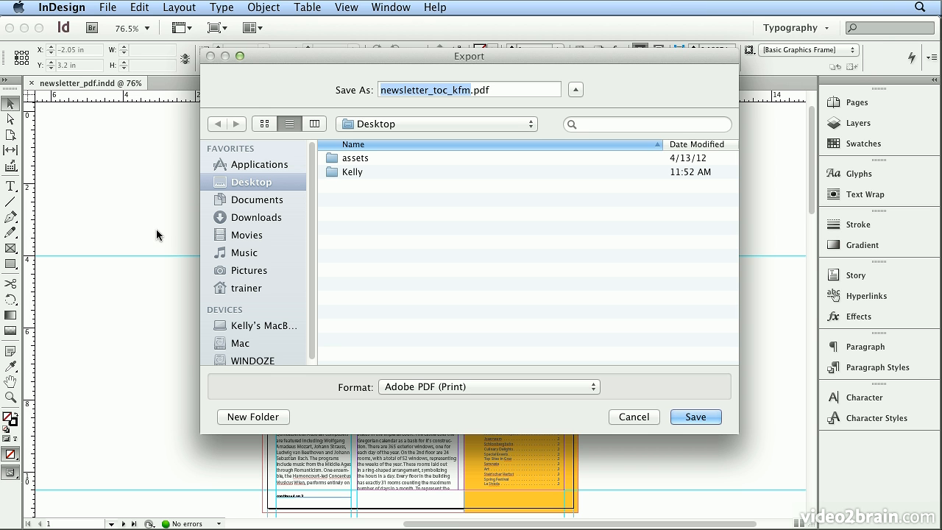
{"action": "left_click", "coordinate": [454, 89]}
{"action": "left_click_drag", "start_coordinate": [472, 89], "coordinate": [435, 89]}
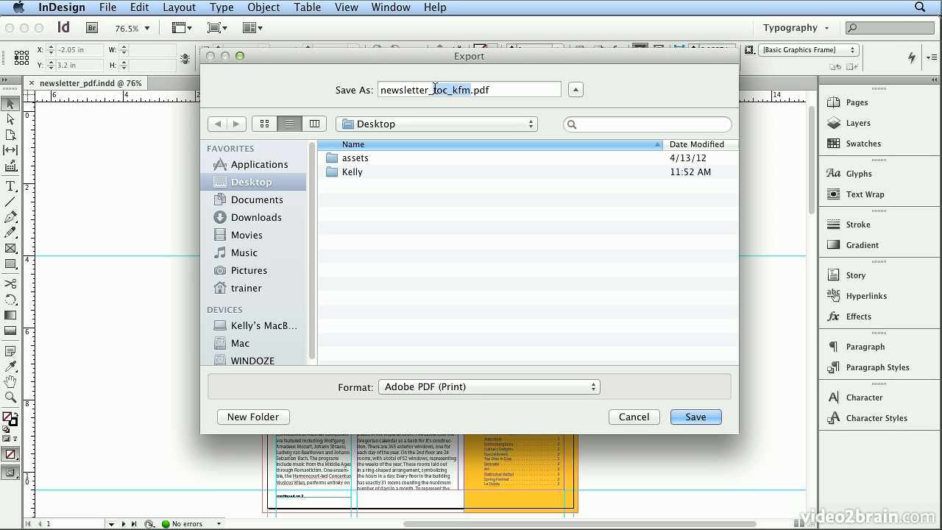
{"action": "type", "text": "press"}
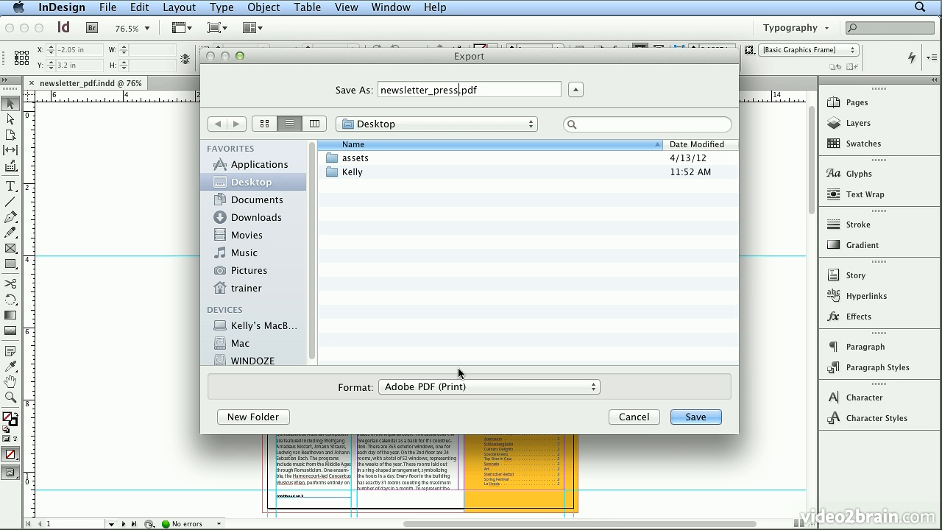
{"action": "left_click", "coordinate": [470, 386]}
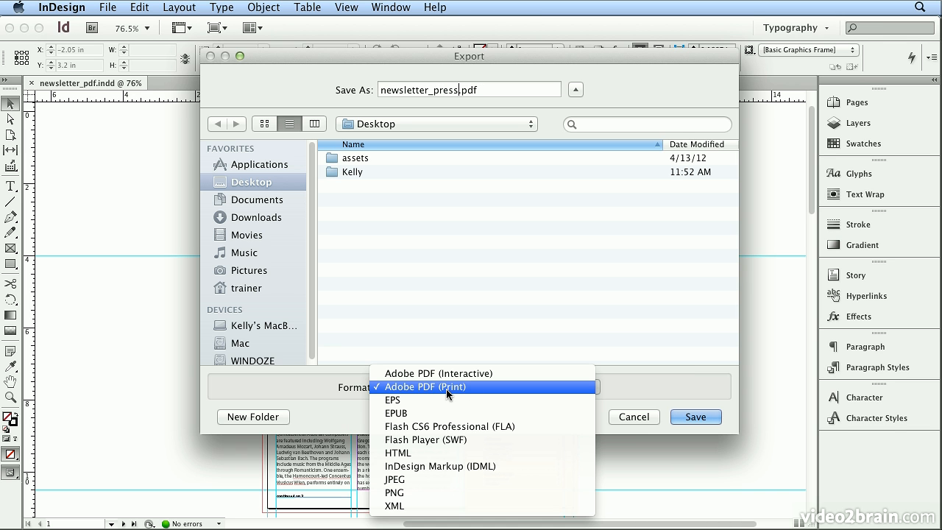
{"action": "left_click", "coordinate": [521, 391]}
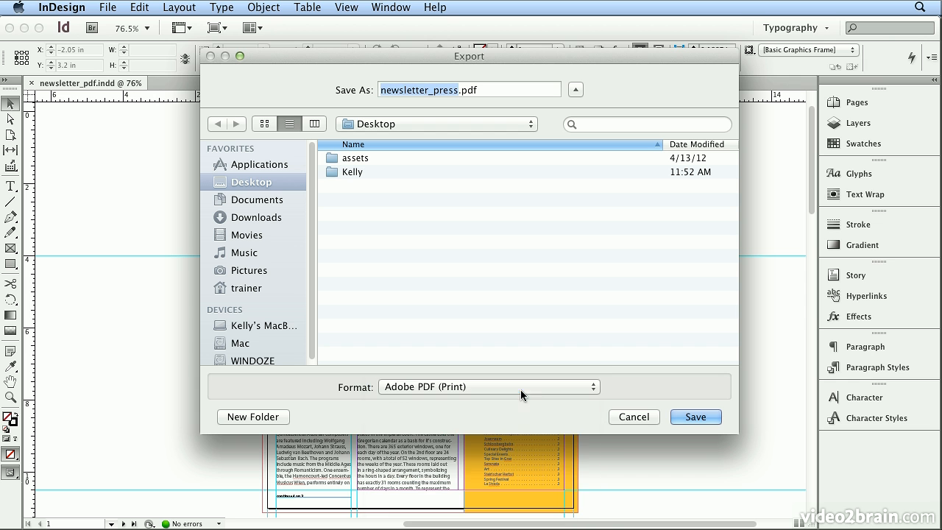
{"action": "left_click", "coordinate": [684, 421]}
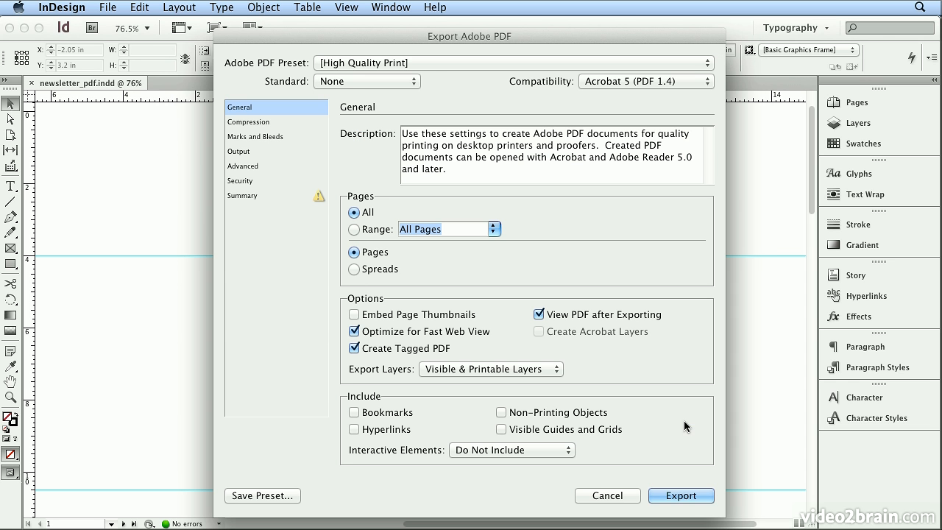
Choose the PDF/X-1a:2001 preset and review its compression, marks and bleeds, color conversion and advanced settings.
{"action": "left_click", "coordinate": [440, 66]}
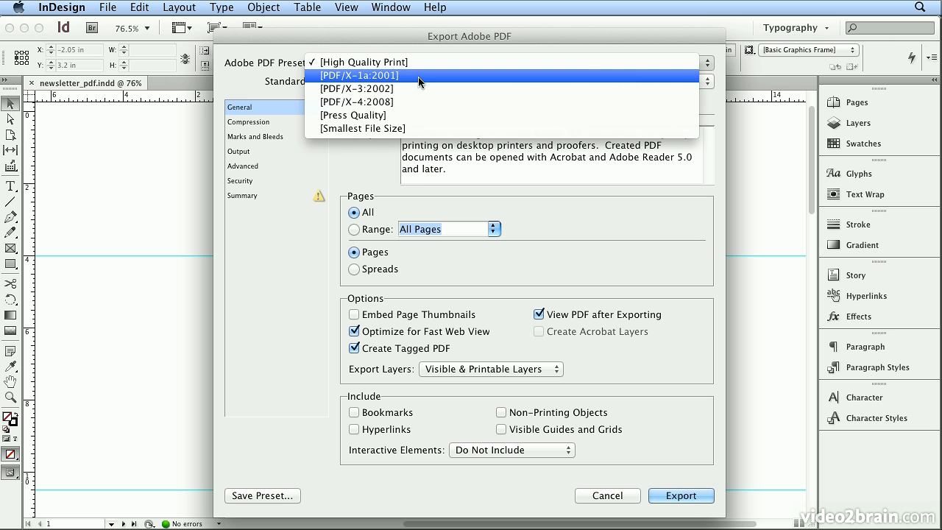
{"action": "left_click", "coordinate": [418, 76]}
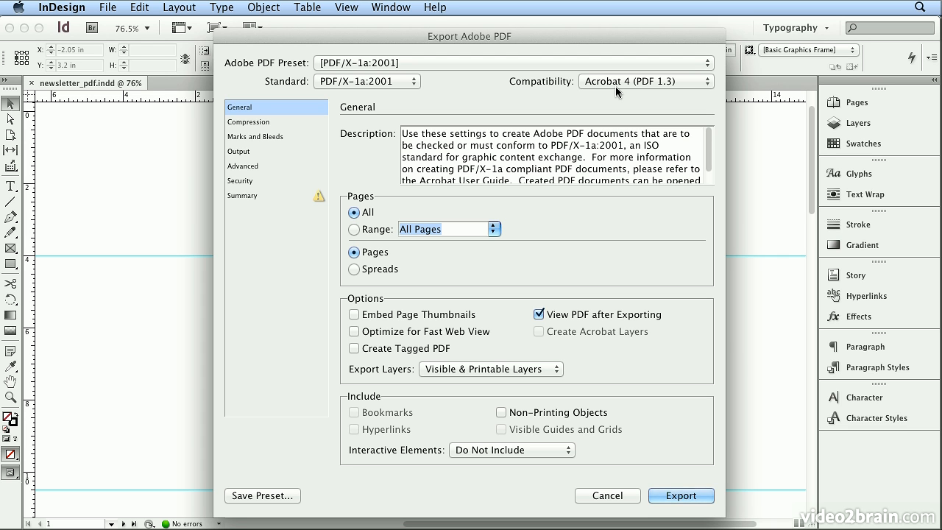
{"action": "left_click", "coordinate": [290, 122]}
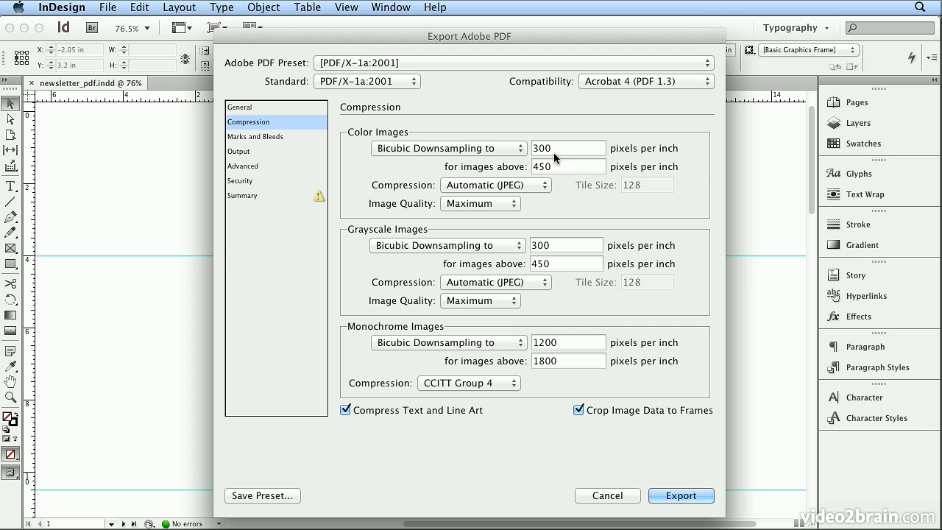
{"action": "left_click", "coordinate": [256, 136]}
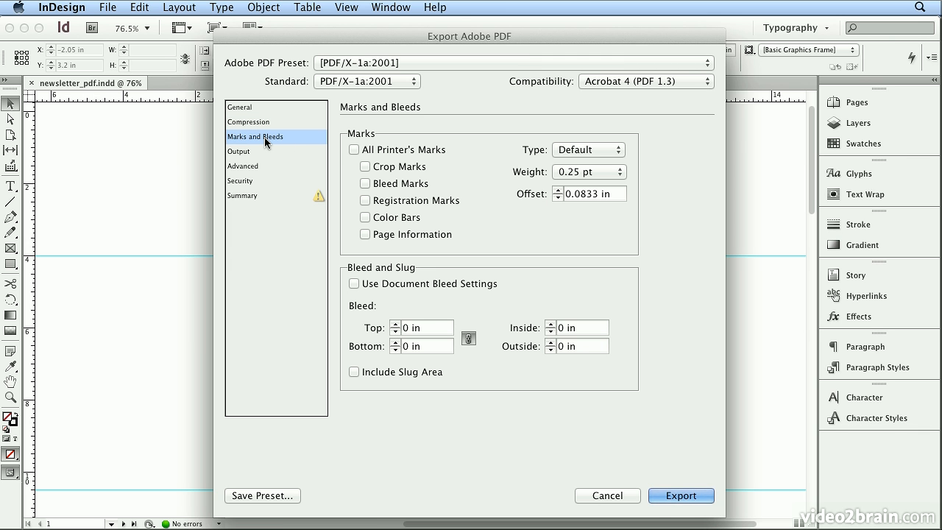
{"action": "left_click_drag", "start_coordinate": [341, 43], "coordinate": [369, 39]}
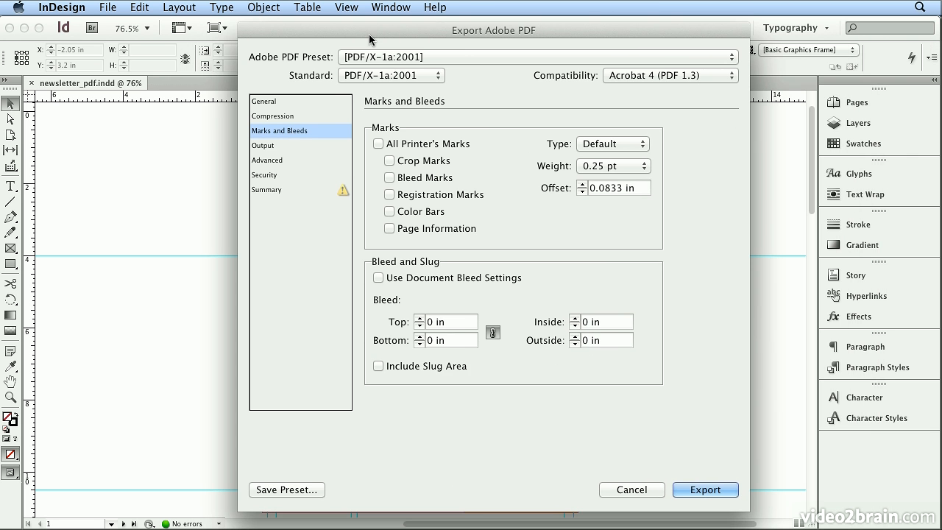
{"action": "left_click", "coordinate": [281, 144]}
{"action": "left_click", "coordinate": [543, 142]}
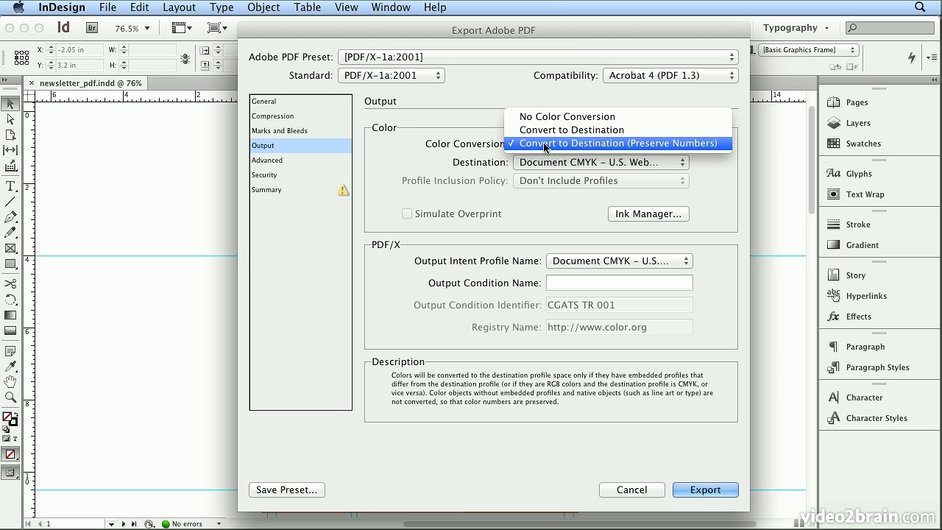
{"action": "left_click", "coordinate": [650, 143]}
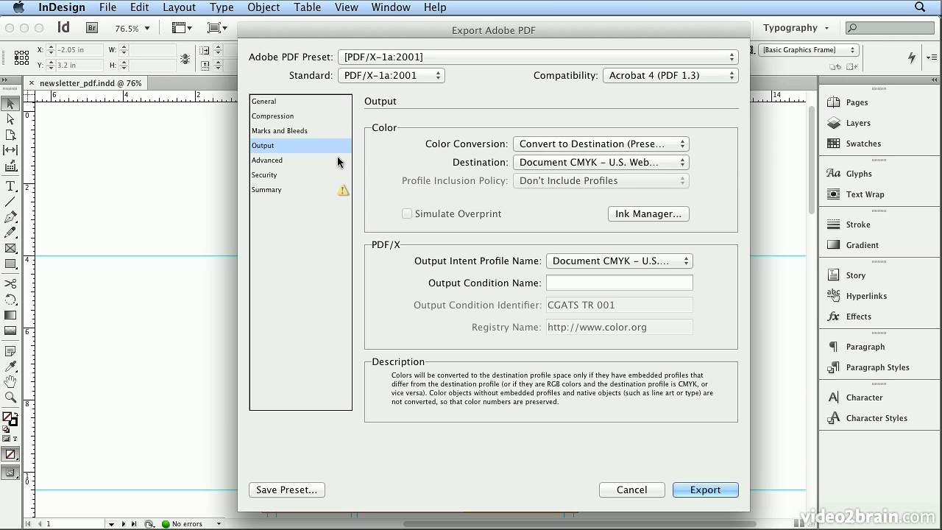
{"action": "left_click", "coordinate": [302, 160]}
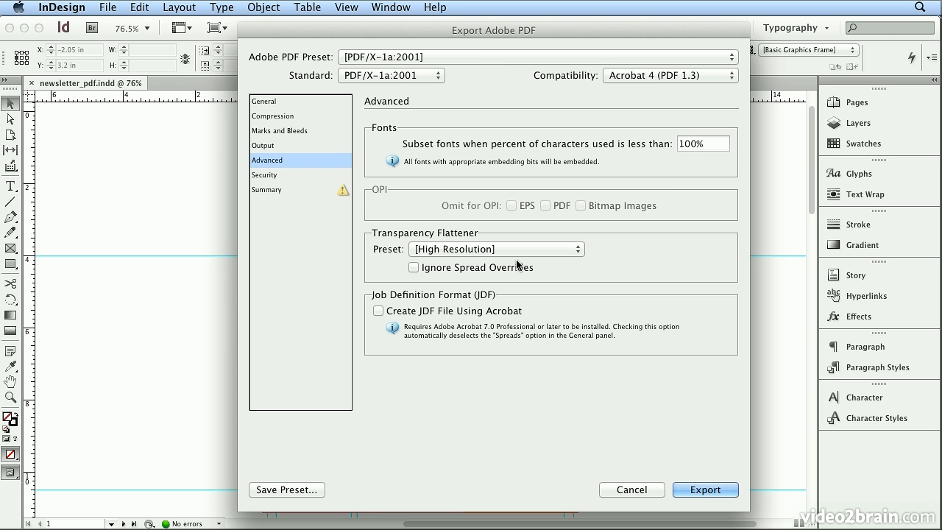
{"action": "mouse_move", "coordinate": [379, 26]}
{"action": "left_mouse_down"}
{"action": "mouse_move", "coordinate": [621, 55]}
{"action": "mouse_move", "coordinate": [324, 32]}
{"action": "mouse_move", "coordinate": [59, 35]}
{"action": "mouse_move", "coordinate": [392, 37]}
{"action": "left_mouse_up"}
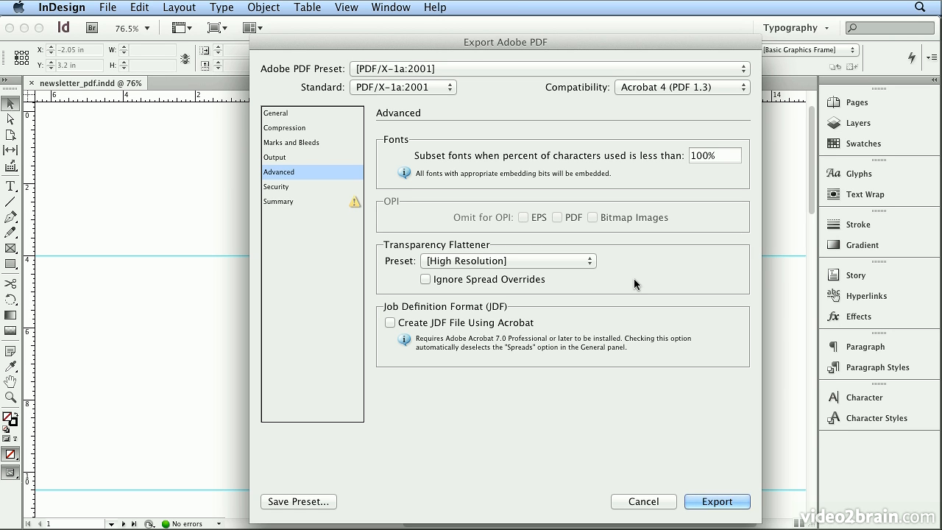
Switch the export preset to PDF/X-3:2002 and review its color output settings.
{"action": "left_click", "coordinate": [421, 69]}
{"action": "left_click", "coordinate": [421, 81]}
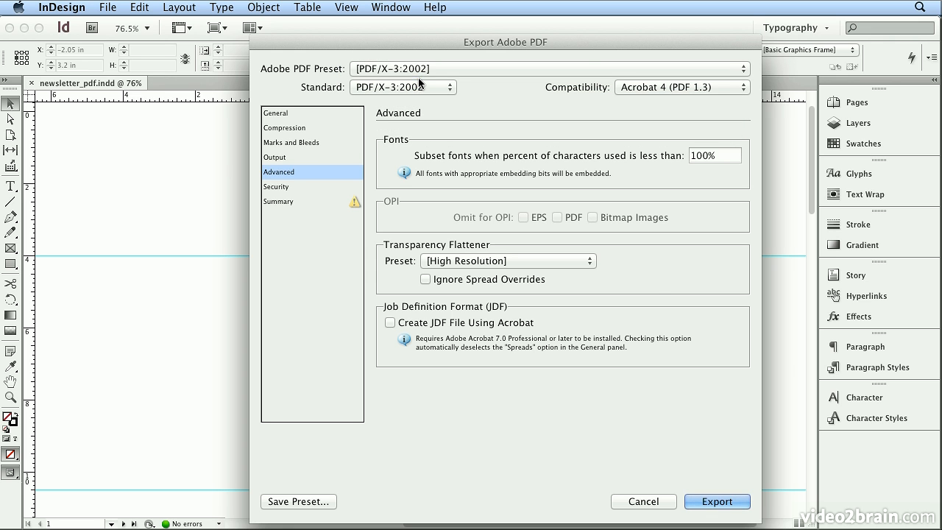
{"action": "left_click", "coordinate": [332, 156]}
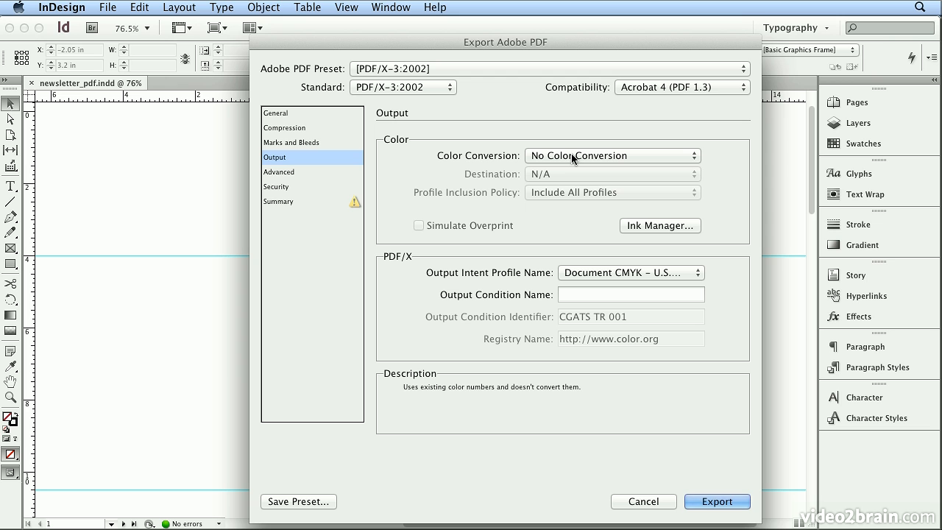
Switch to the PDF/X-4:2008 preset, review its compatibility choices and advanced settings, and cancel the export.
{"action": "left_click", "coordinate": [417, 71]}
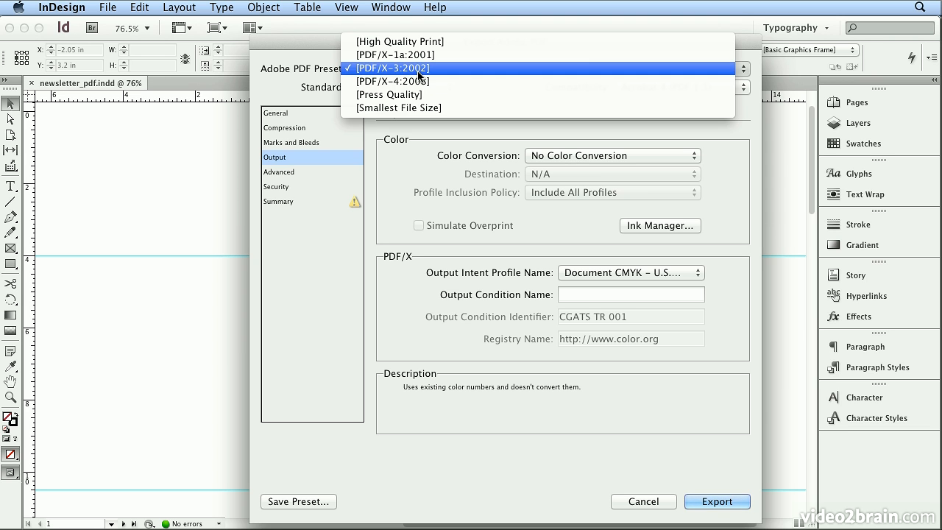
{"action": "left_click", "coordinate": [431, 82]}
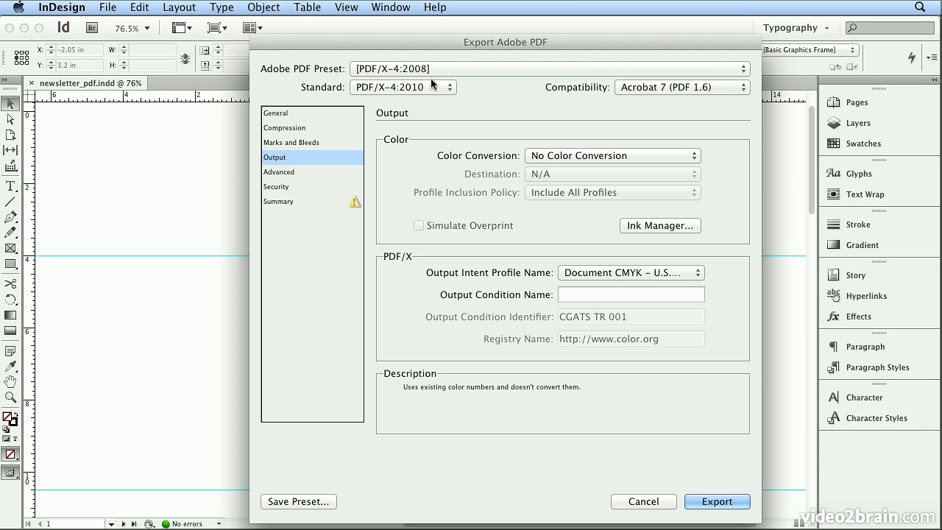
{"action": "left_click", "coordinate": [705, 90]}
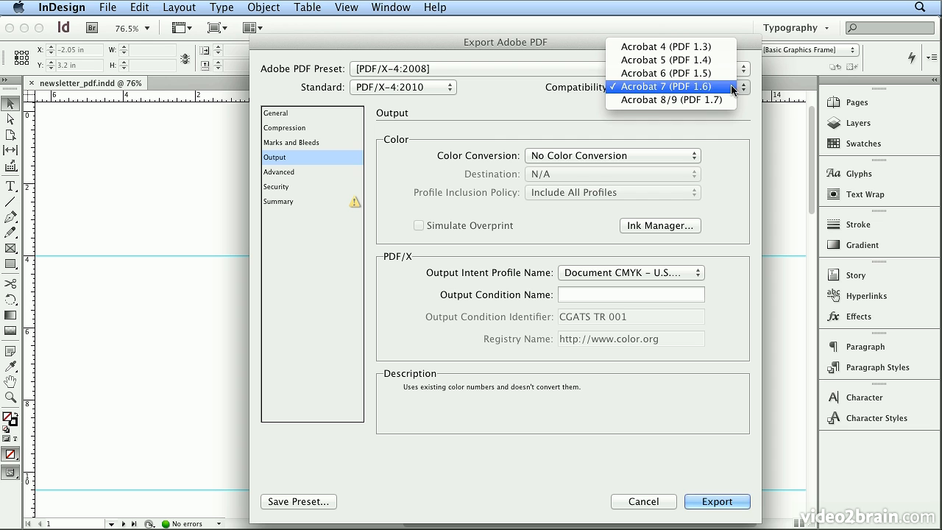
{"action": "left_click", "coordinate": [493, 126]}
{"action": "left_click", "coordinate": [315, 173]}
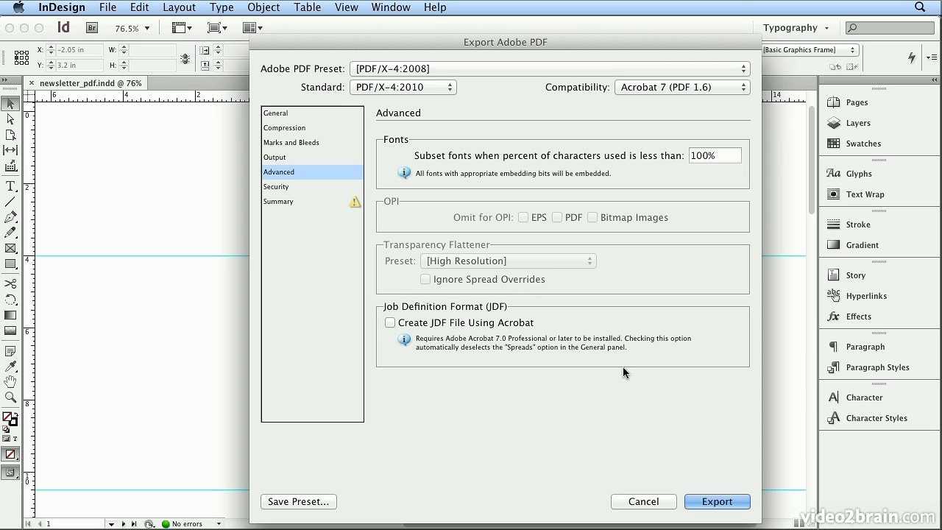
{"action": "left_click", "coordinate": [642, 500]}
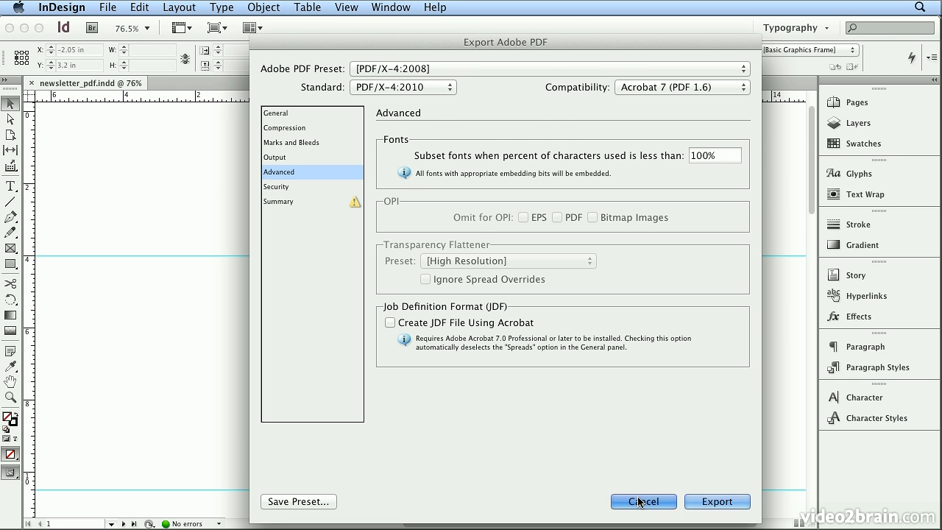
Load the Press_UnFlattened.joboptions file from the Chapter_09 folder in assets into the Adobe PDF presets.
{"action": "left_click", "coordinate": [108, 8]}
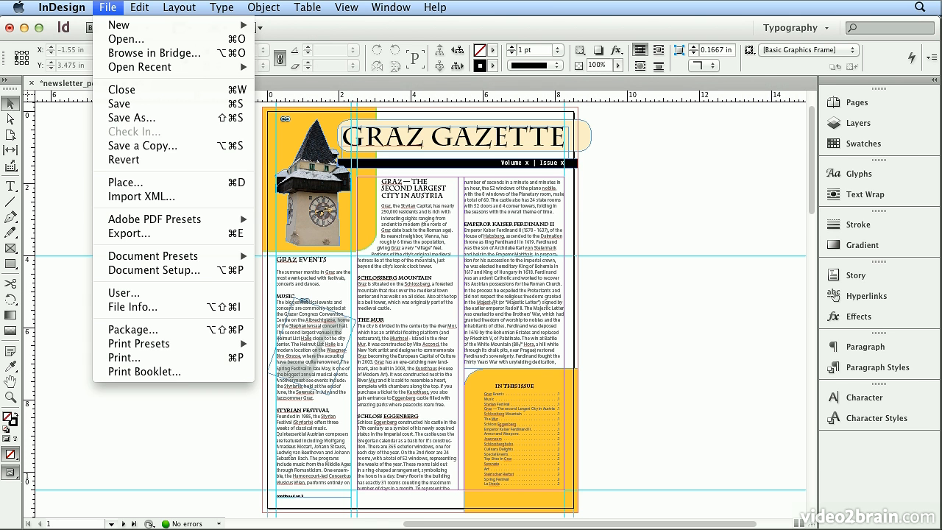
{"action": "mouse_move", "coordinate": [177, 219]}
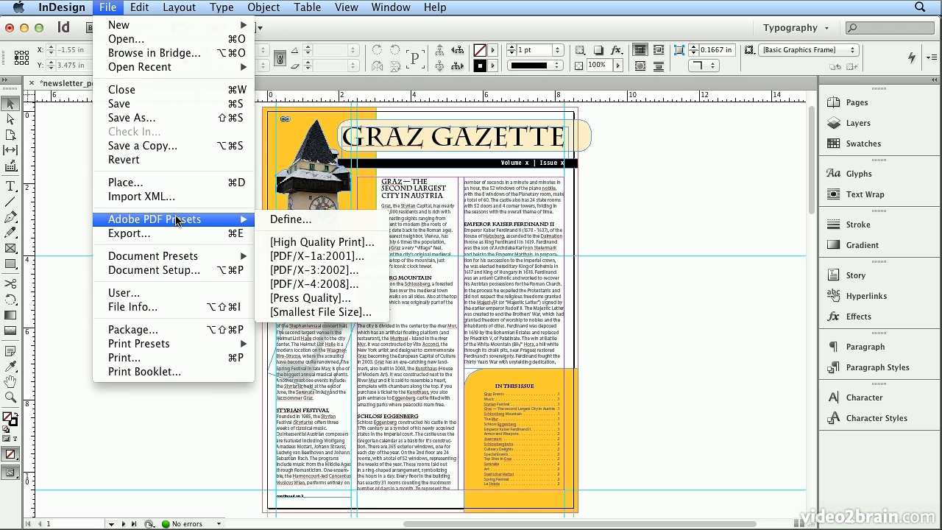
{"action": "left_click", "coordinate": [286, 218]}
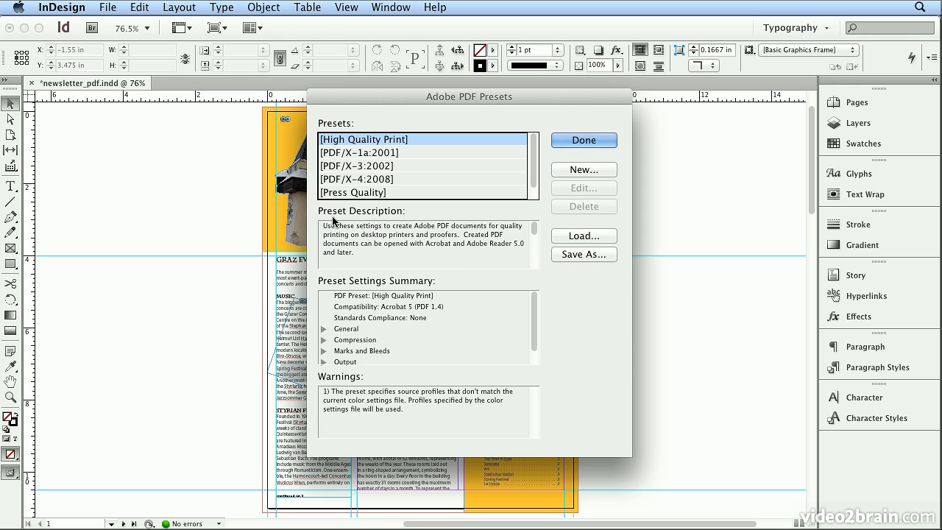
{"action": "left_click", "coordinate": [564, 236]}
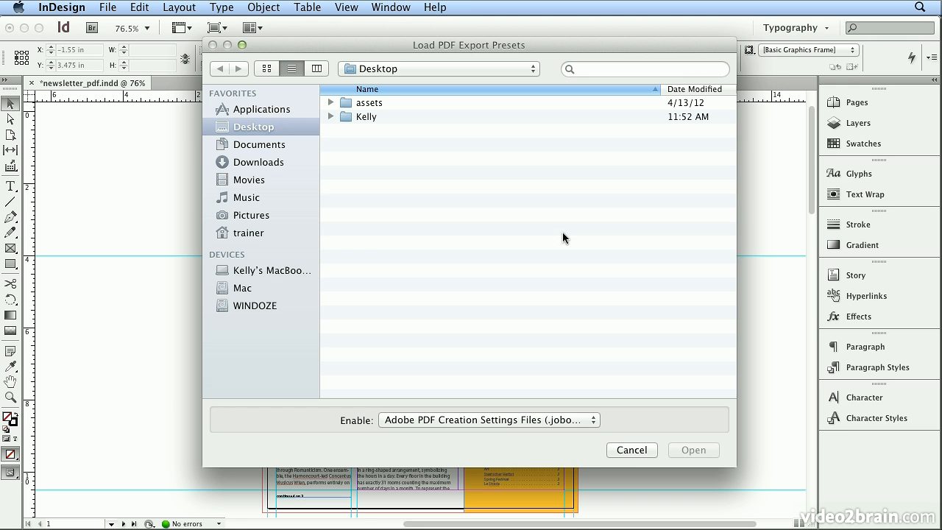
{"action": "double_click", "coordinate": [380, 106]}
{"action": "double_click", "coordinate": [424, 215]}
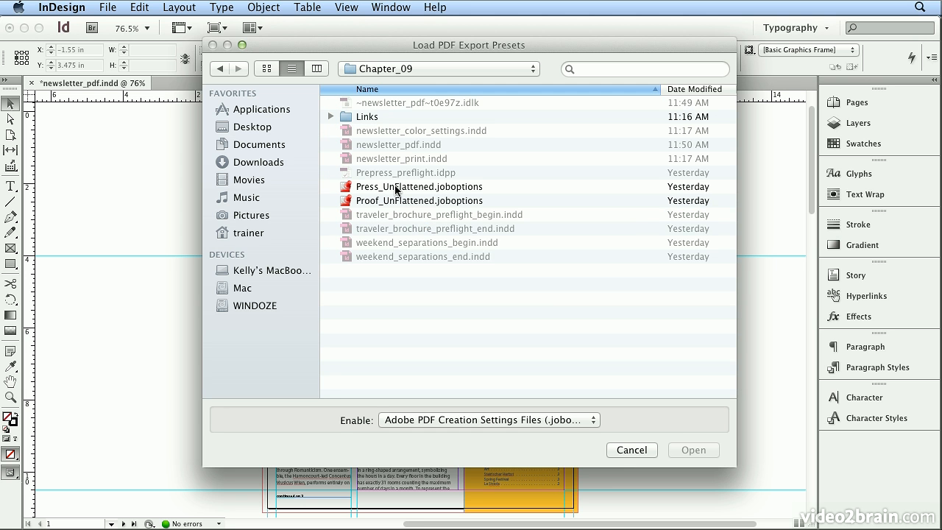
{"action": "double_click", "coordinate": [394, 188]}
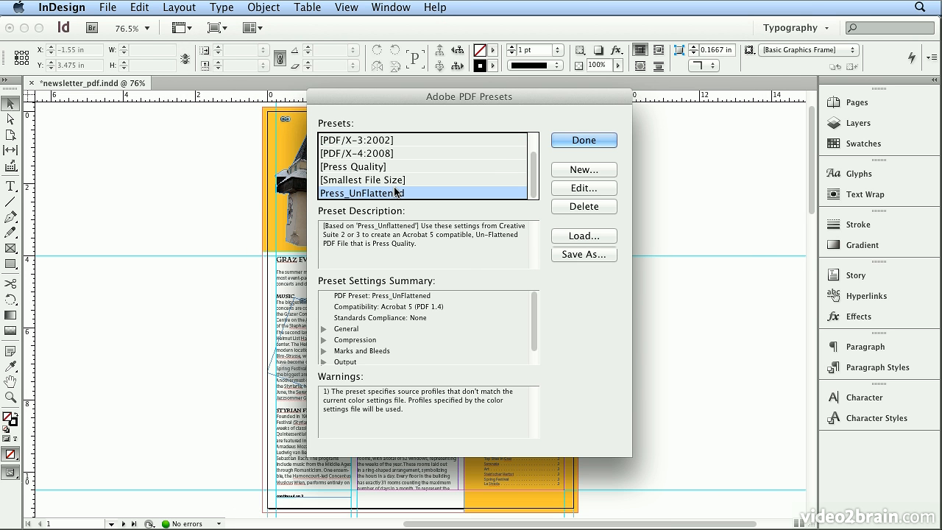
Load Proof_UnFlattened.joboptions as another Adobe PDF preset and finish defining presets.
{"action": "left_click", "coordinate": [597, 235]}
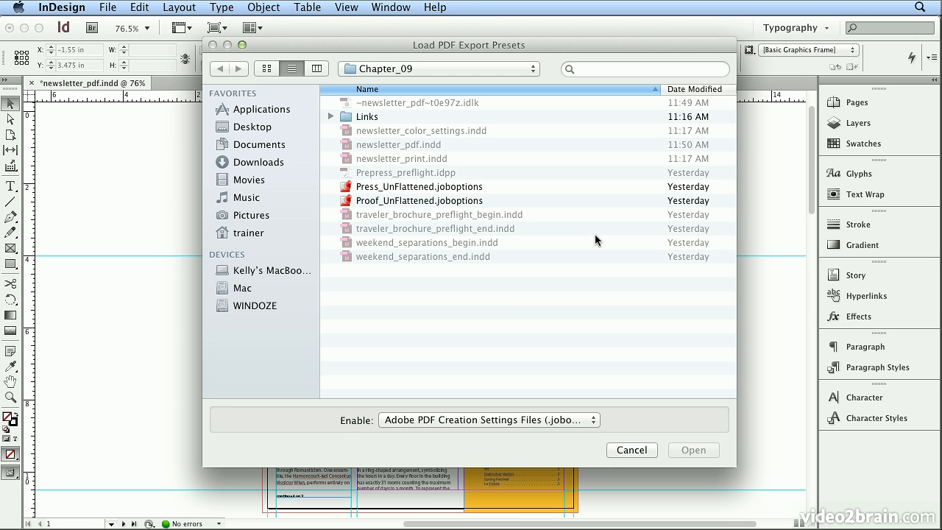
{"action": "double_click", "coordinate": [437, 201]}
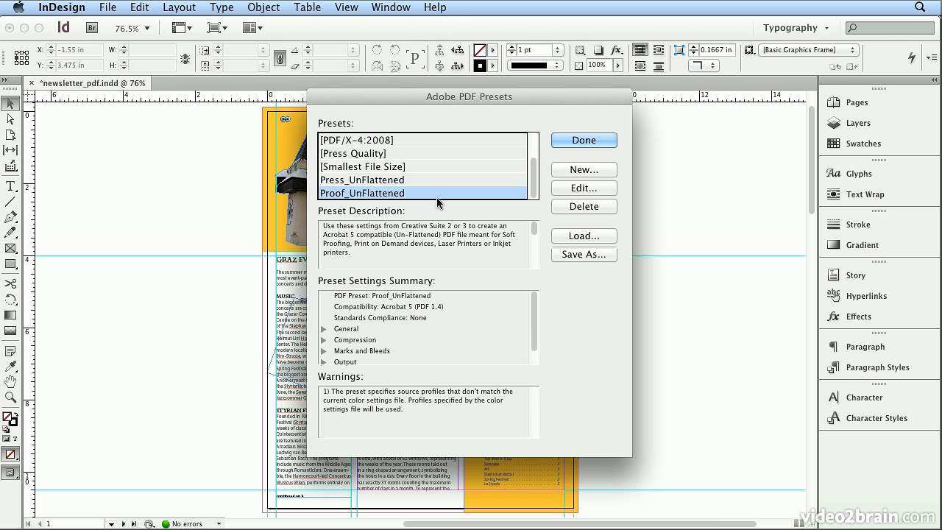
{"action": "left_click", "coordinate": [603, 144]}
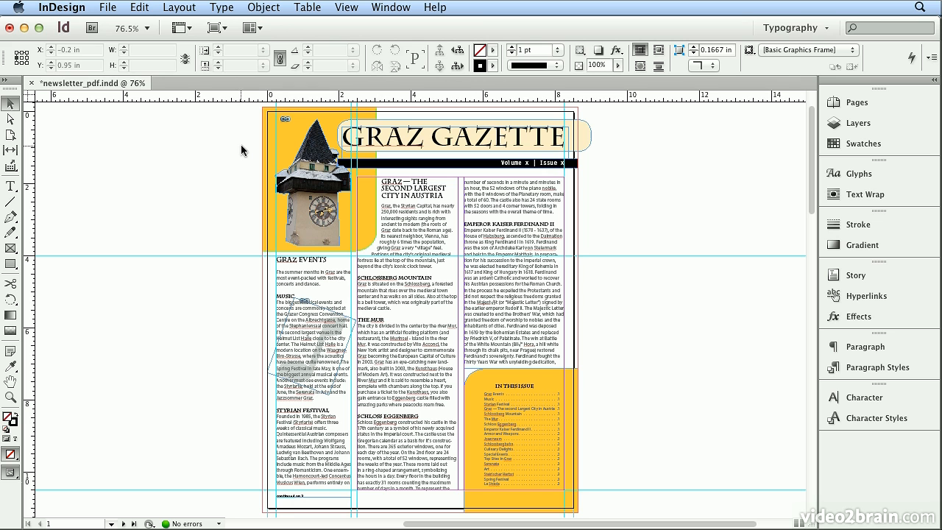
Start exporting the newsletter to the Desktop as newsletter_proof.pdf in the Adobe PDF (Print) format.
{"action": "left_click", "coordinate": [108, 8]}
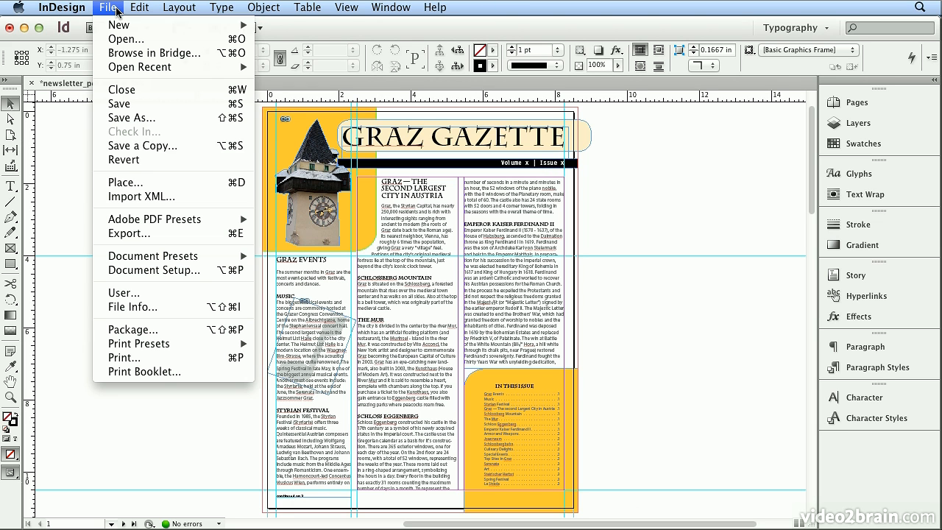
{"action": "left_click", "coordinate": [182, 234]}
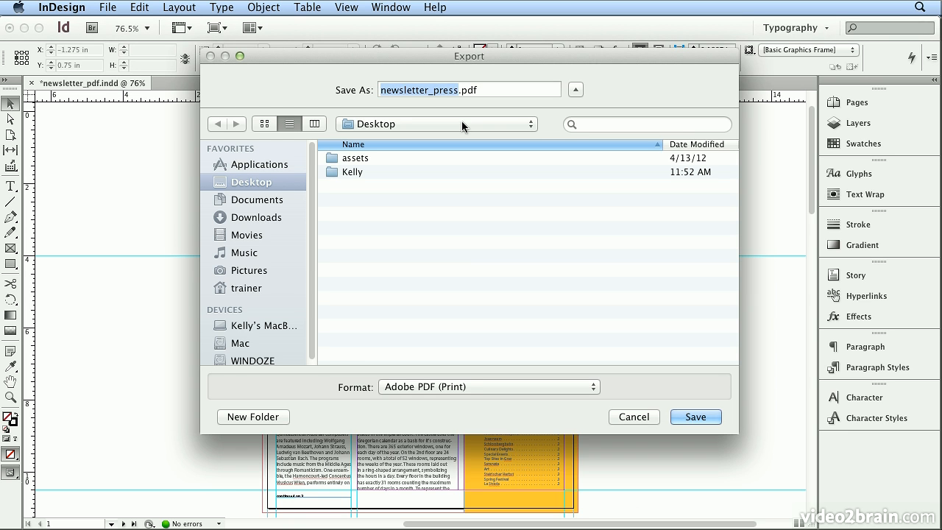
{"action": "left_click", "coordinate": [458, 92]}
{"action": "key", "text": "BackSpace"}
{"action": "key", "text": "BackSpace"}
{"action": "key", "text": "BackSpace"}
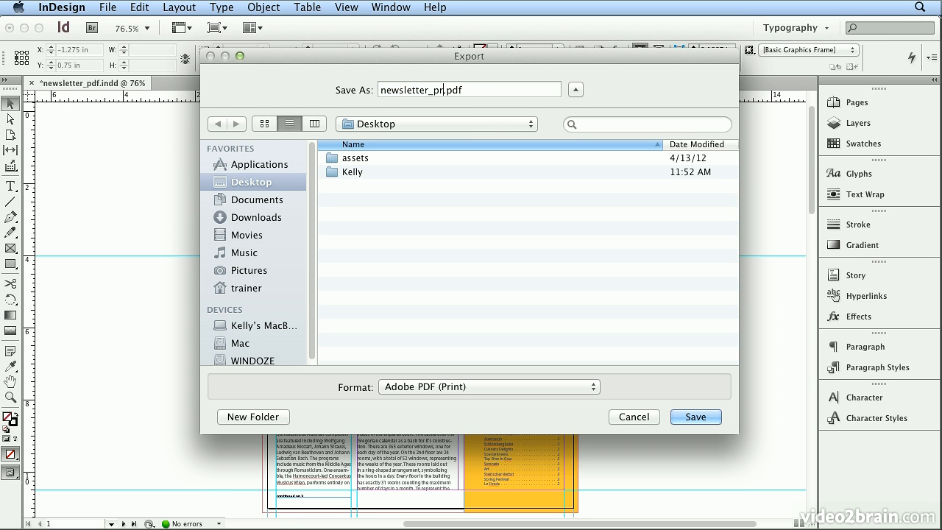
{"action": "type", "text": "oof"}
{"action": "left_click", "coordinate": [545, 386]}
{"action": "left_click", "coordinate": [633, 383]}
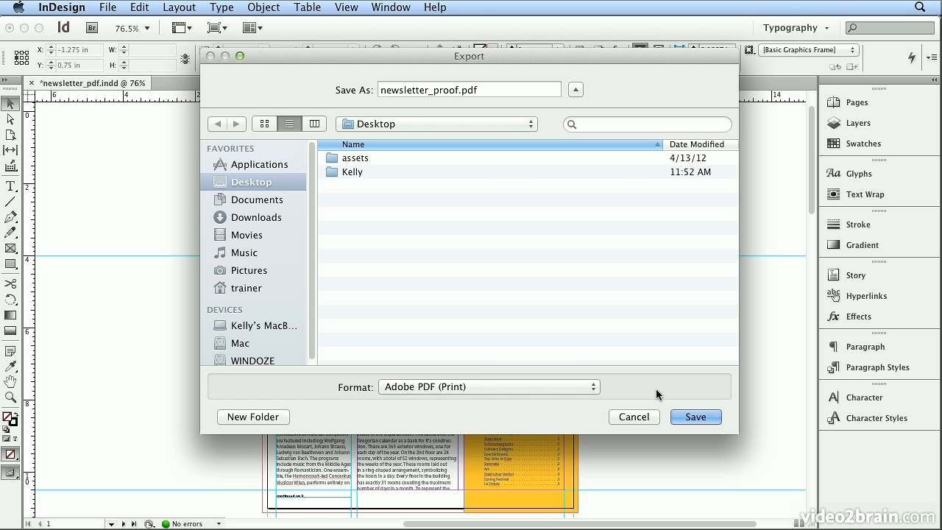
{"action": "left_click", "coordinate": [709, 416]}
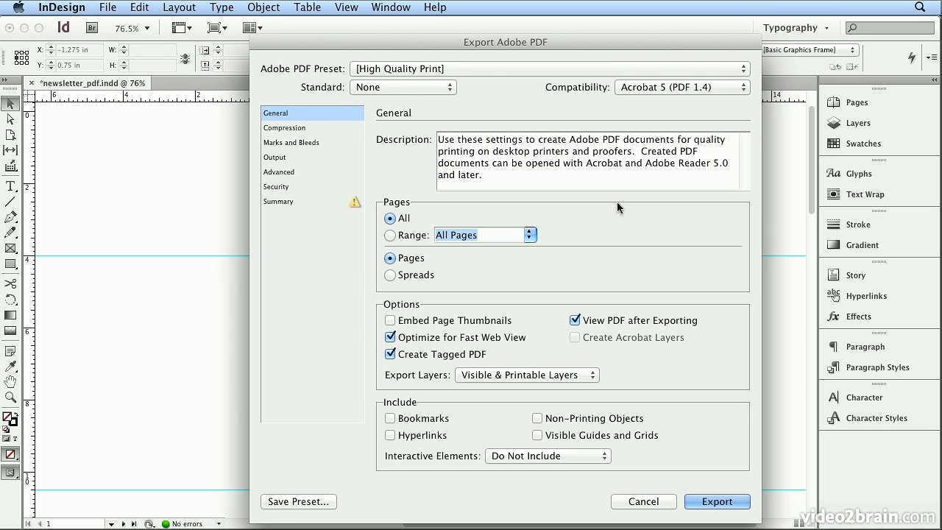
Export the proof PDF with the Proof_UnFlattened preset after reviewing its compression, marks and bleeds, output and advanced settings.
{"action": "left_click", "coordinate": [496, 72]}
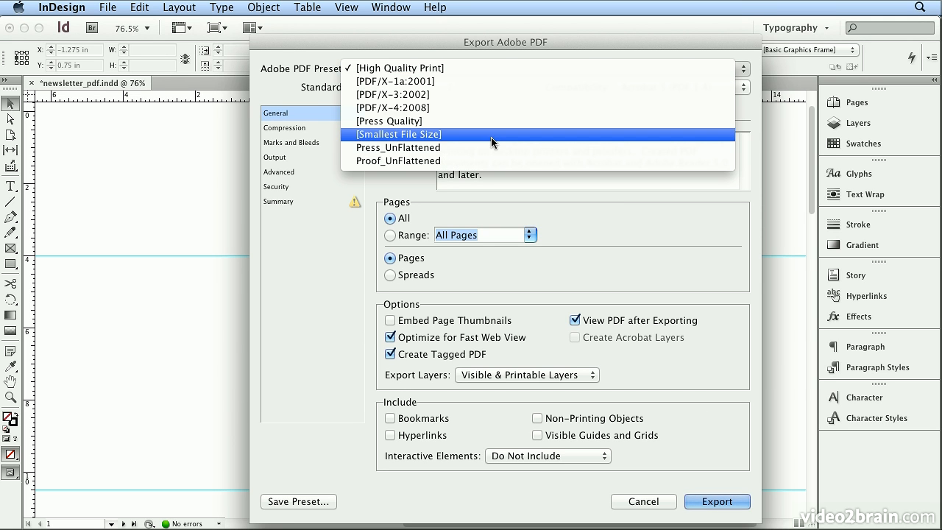
{"action": "left_click", "coordinate": [491, 160]}
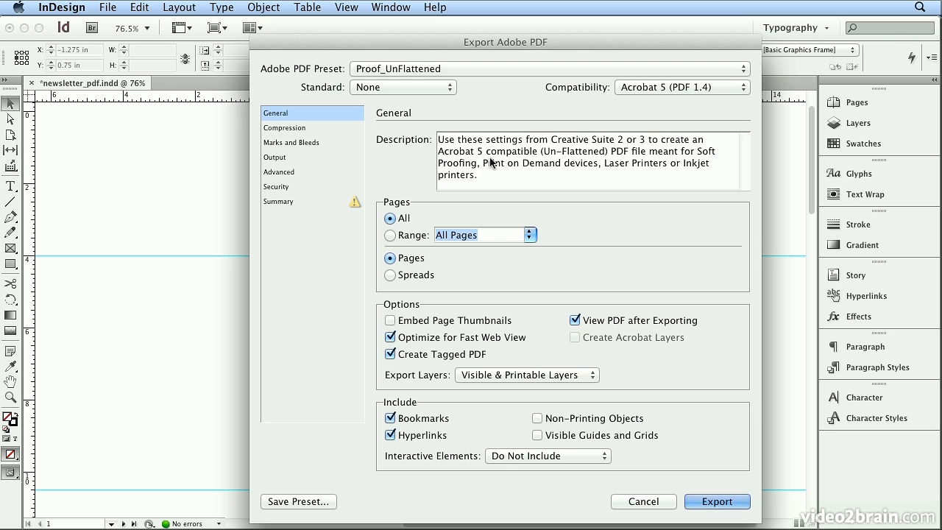
{"action": "left_click", "coordinate": [300, 129]}
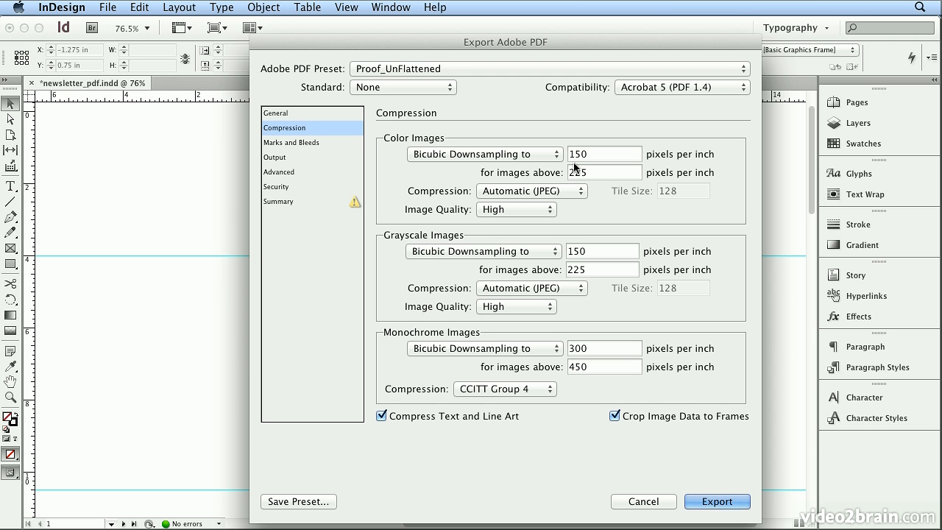
{"action": "left_click", "coordinate": [308, 141]}
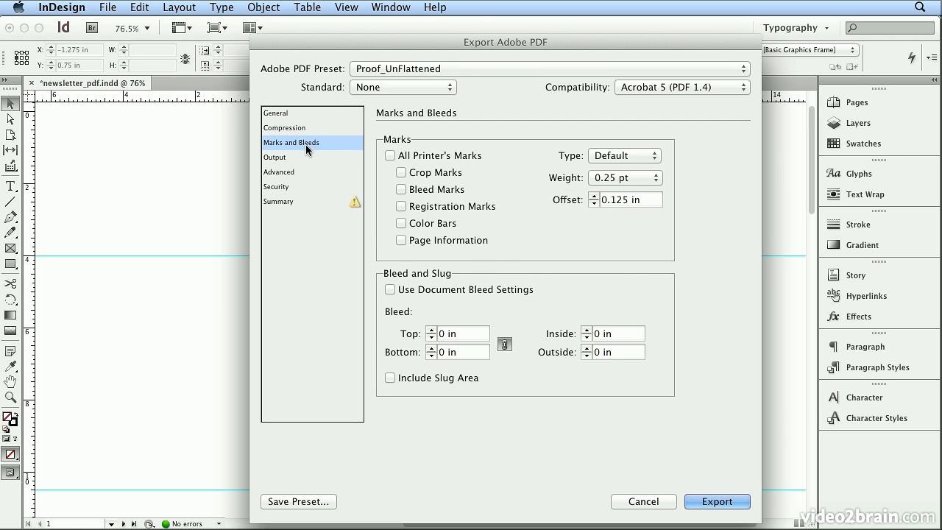
{"action": "left_click", "coordinate": [298, 158]}
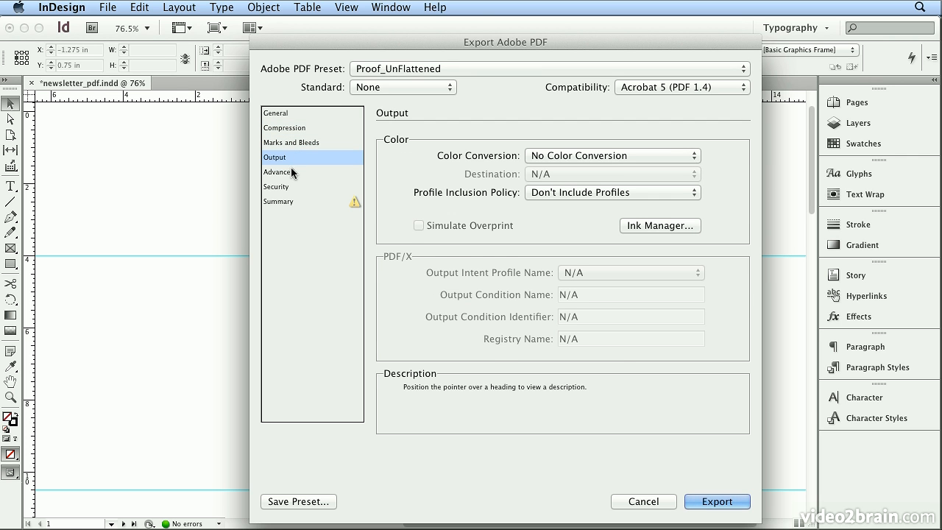
{"action": "left_click", "coordinate": [289, 172]}
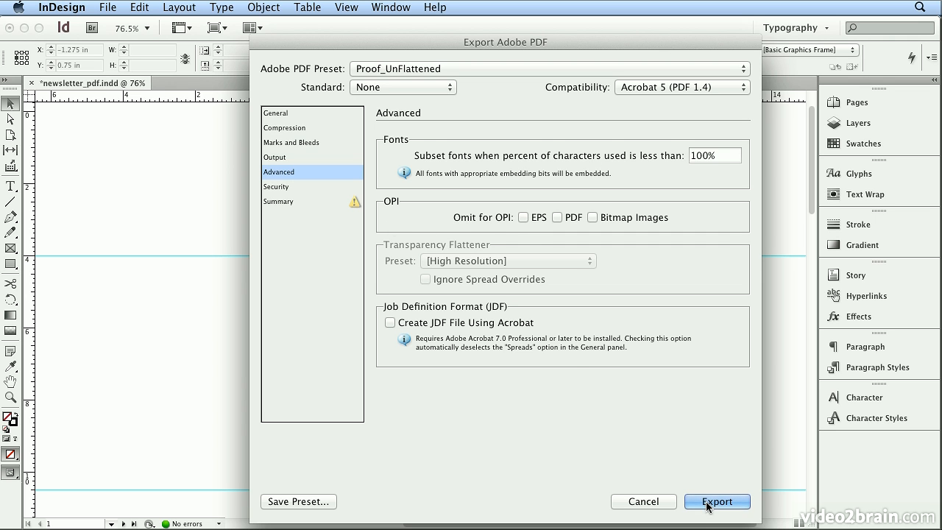
{"action": "left_click", "coordinate": [301, 116]}
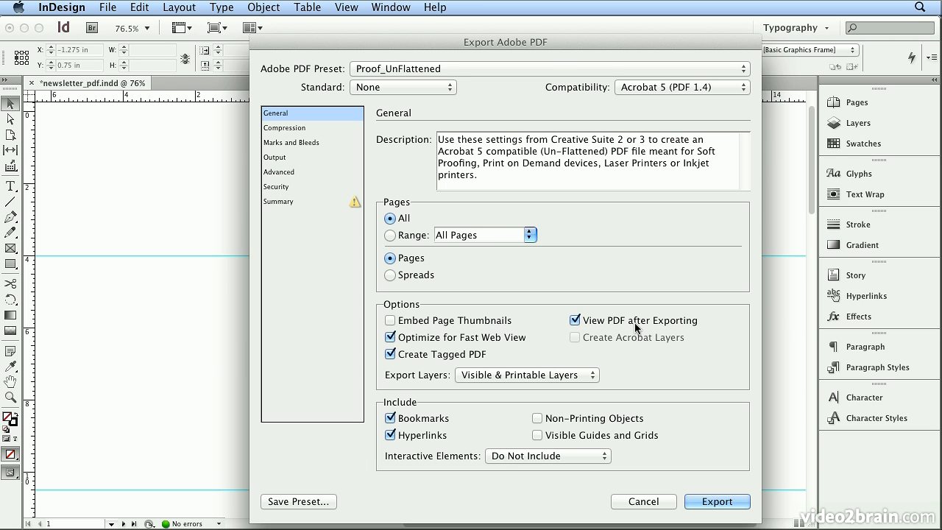
{"action": "left_click", "coordinate": [717, 501]}
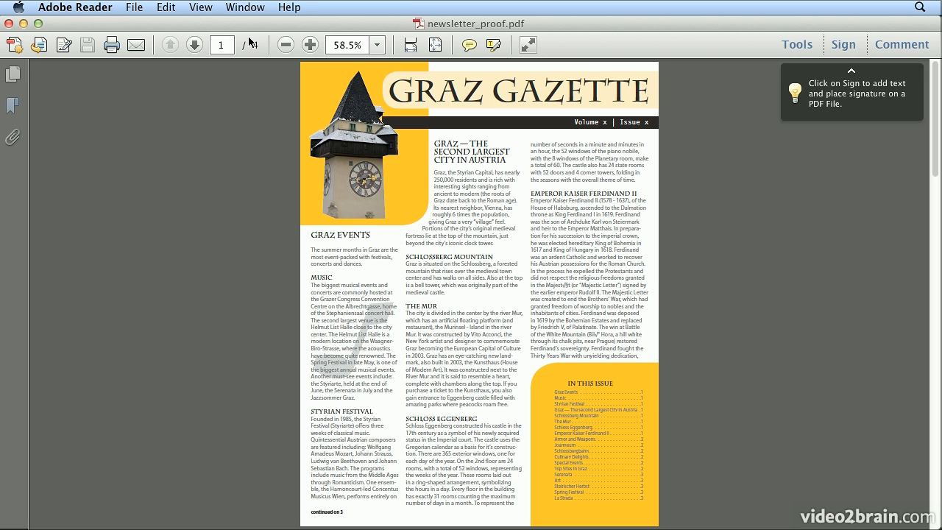
Page through the exported newsletter_proof.pdf in Adobe Reader up to page 4.
{"action": "left_click", "coordinate": [194, 45]}
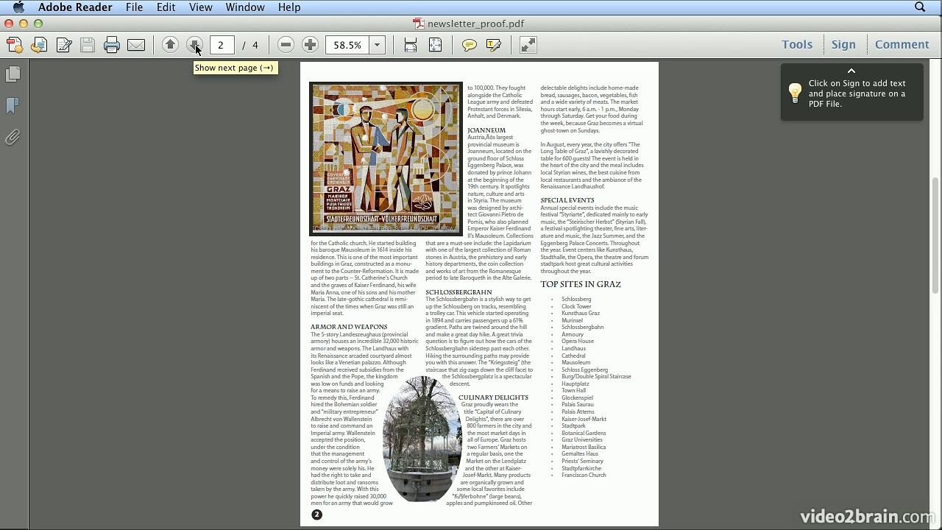
{"action": "left_click", "coordinate": [195, 46]}
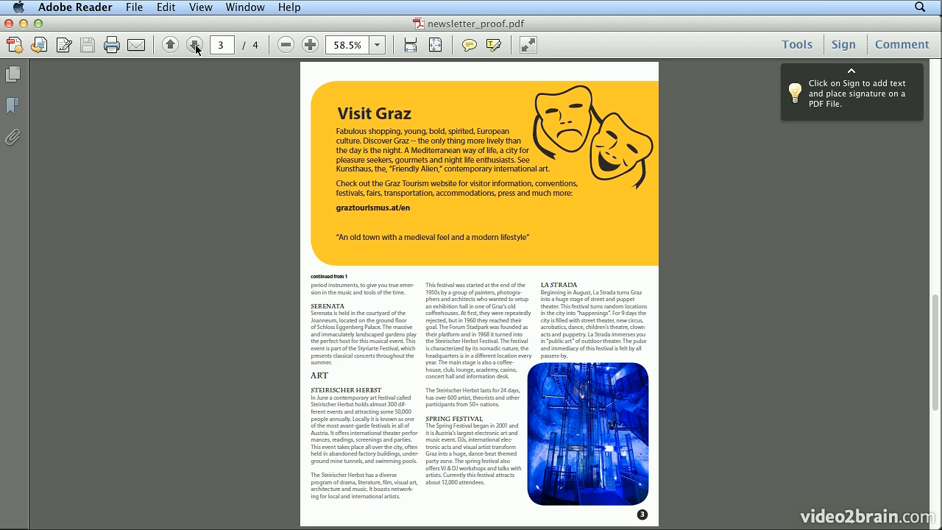
{"action": "left_click", "coordinate": [195, 46]}
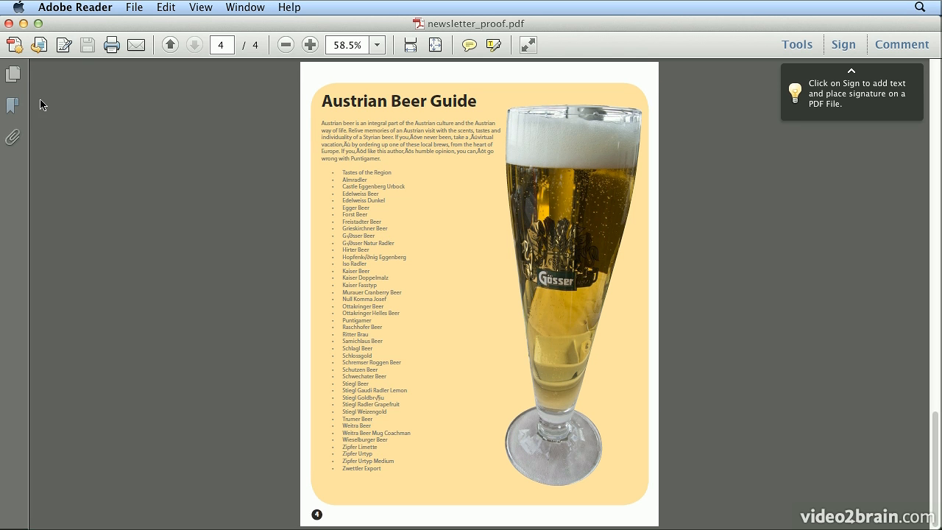
Show the PDF's bookmarks and test navigation with the Special Events contents entry on page 1 and The Mur, Top Sites in Graz and Art bookmarks.
{"action": "left_click", "coordinate": [14, 106]}
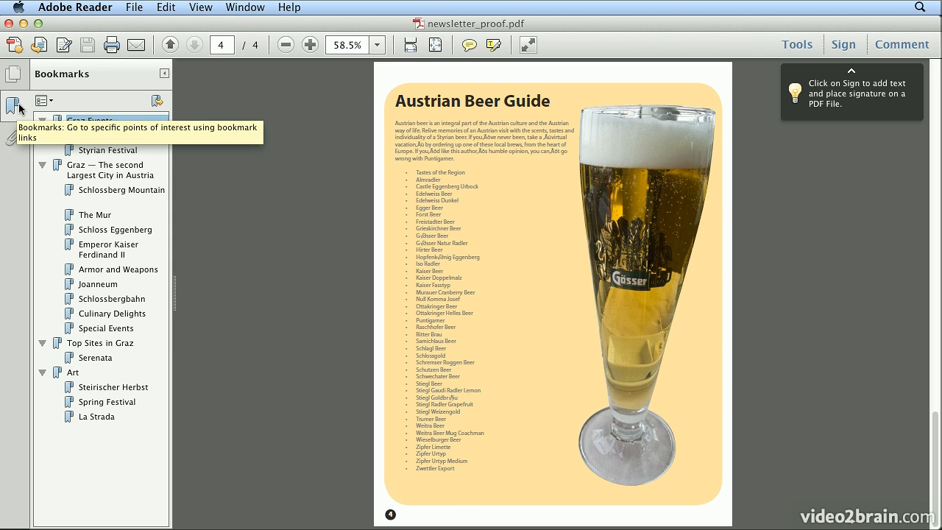
{"action": "left_click", "coordinate": [222, 45]}
{"action": "type", "text": "1"}
{"action": "key", "text": "Return"}
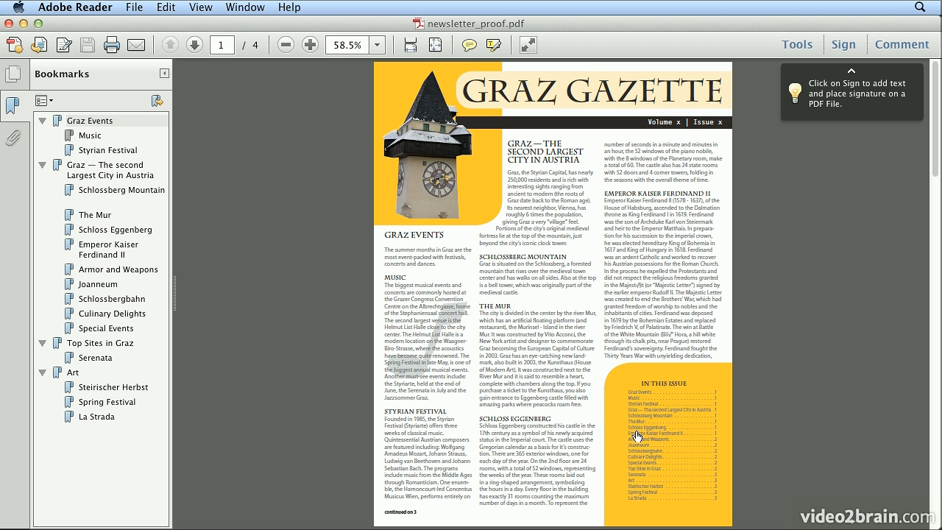
{"action": "left_click", "coordinate": [639, 462]}
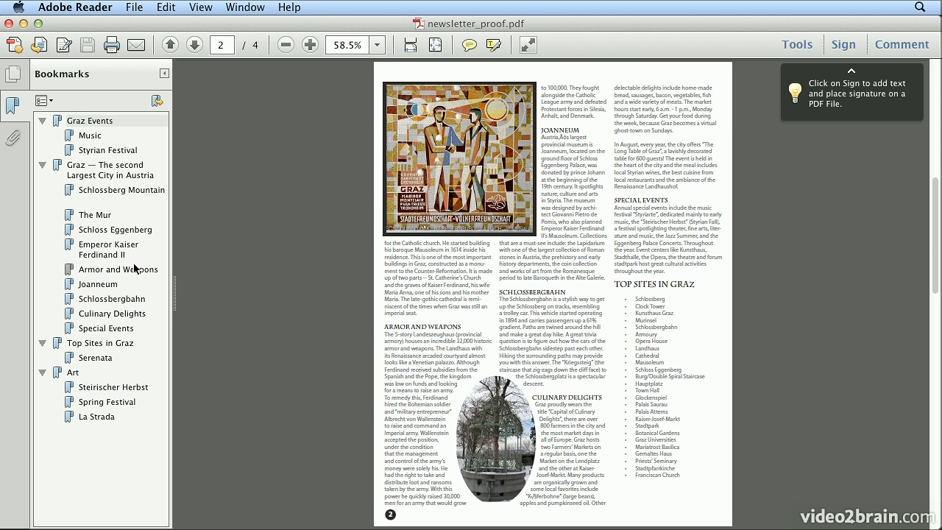
{"action": "left_click", "coordinate": [100, 221]}
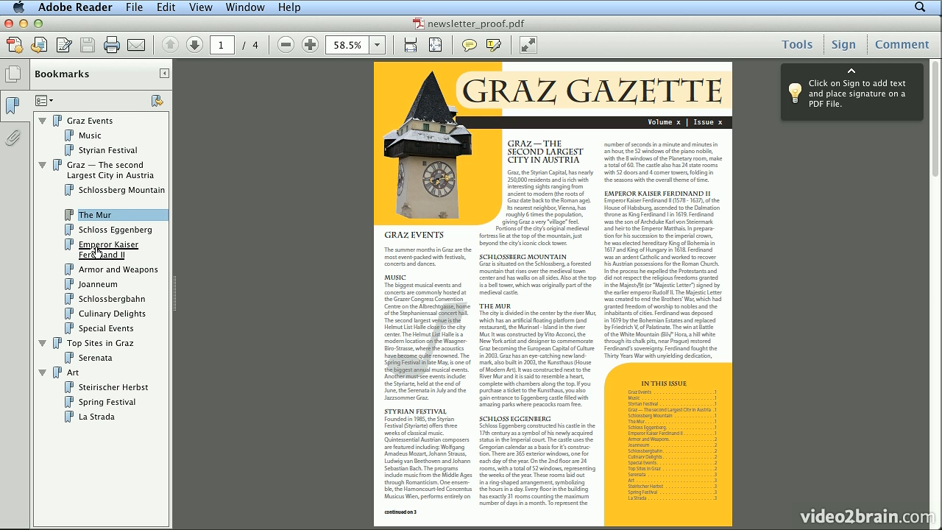
{"action": "left_click", "coordinate": [90, 345]}
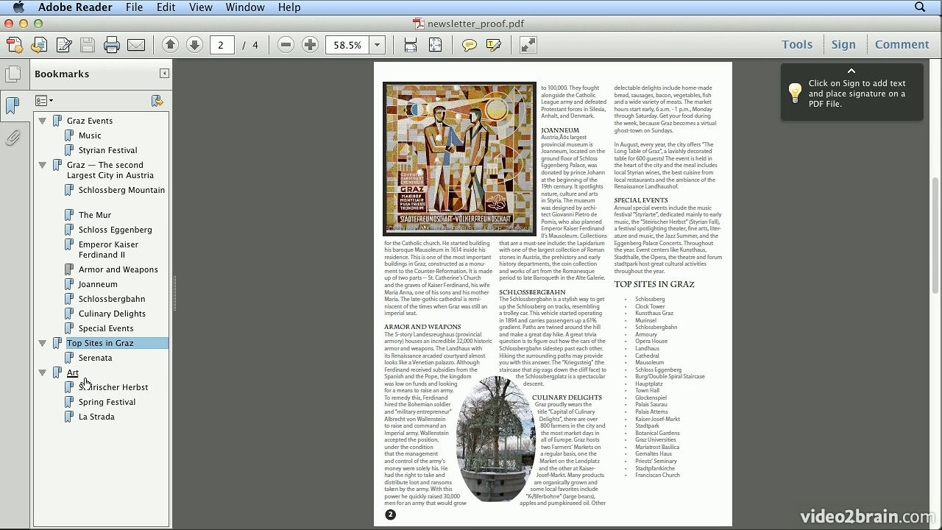
{"action": "left_click", "coordinate": [82, 377]}
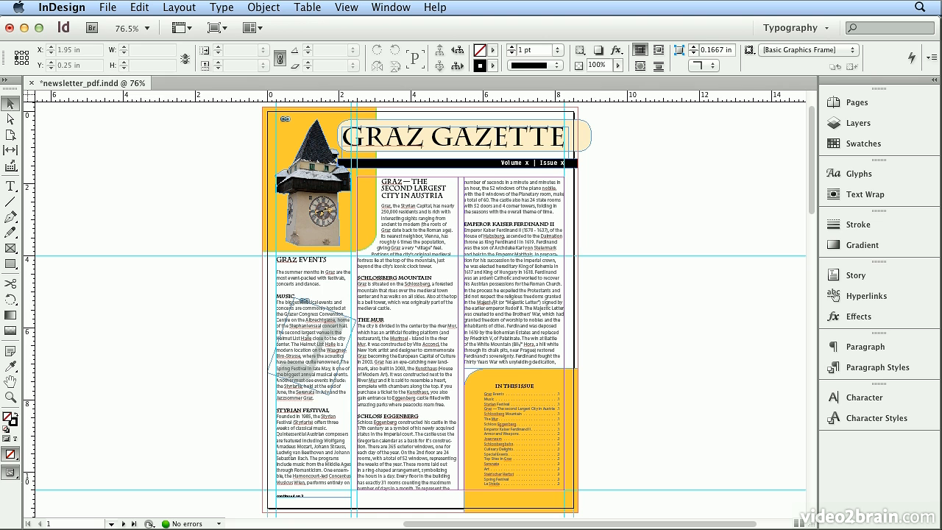
Return to InDesign and start another PDF export of the newsletter to the Desktop, named newsletter_press.pdf.
{"action": "left_click", "coordinate": [107, 7]}
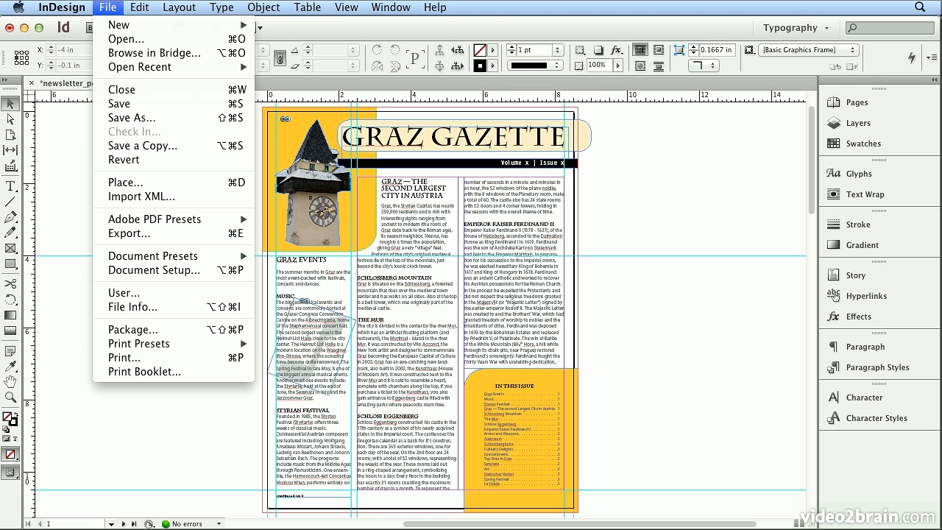
{"action": "left_click", "coordinate": [140, 234]}
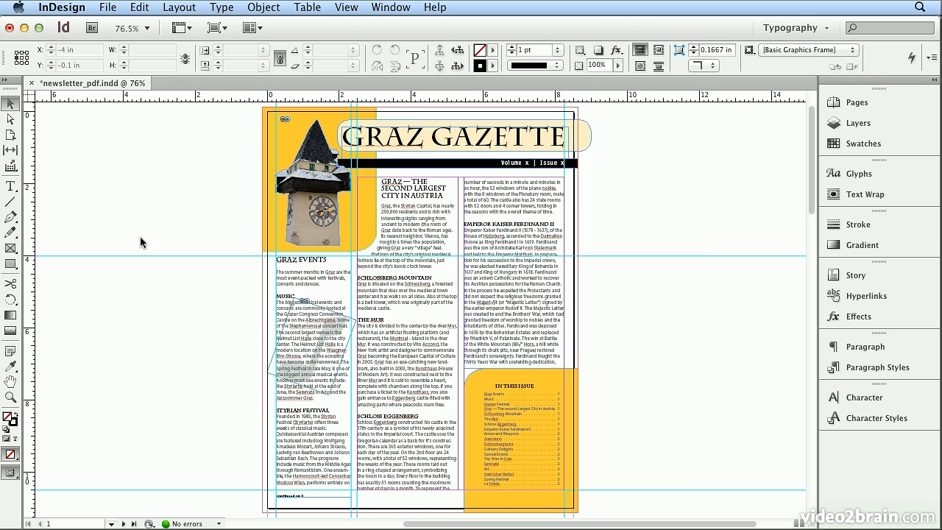
{"action": "key", "text": "Right"}
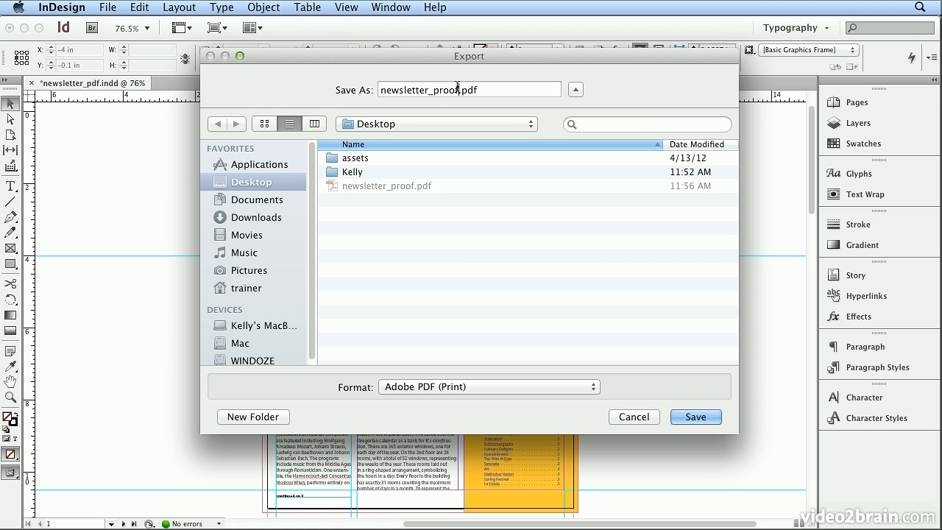
{"action": "key", "text": "BackSpace"}
{"action": "key", "text": "BackSpace"}
{"action": "type", "text": "ess"}
{"action": "left_click", "coordinate": [708, 416]}
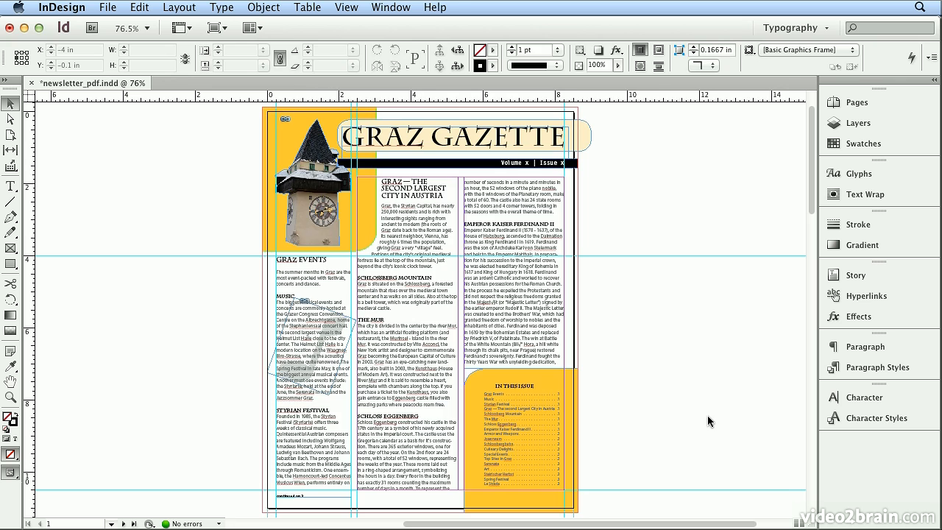
Switch the export preset to Press_UnFlattened and review its compression and marks and bleeds settings.
{"action": "left_click", "coordinate": [473, 73]}
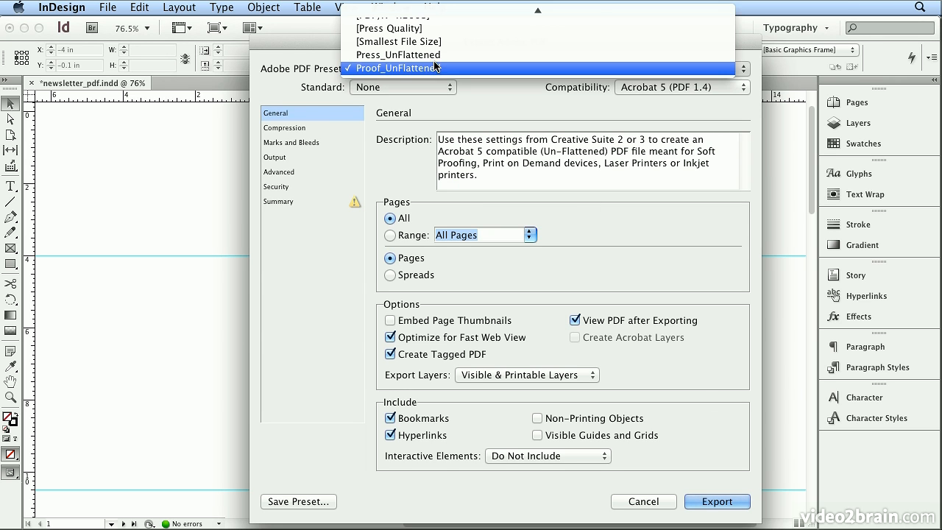
{"action": "left_click", "coordinate": [436, 55]}
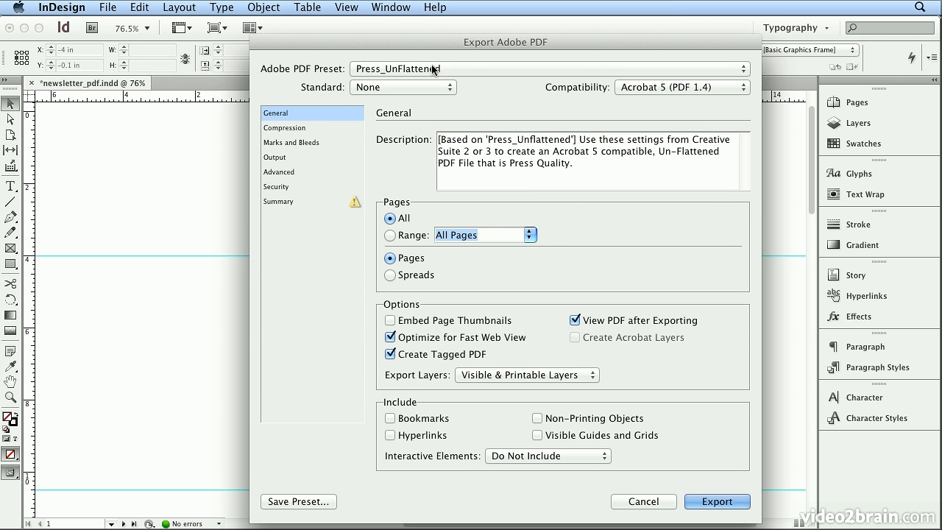
{"action": "left_click_drag", "start_coordinate": [423, 45], "coordinate": [414, 41]}
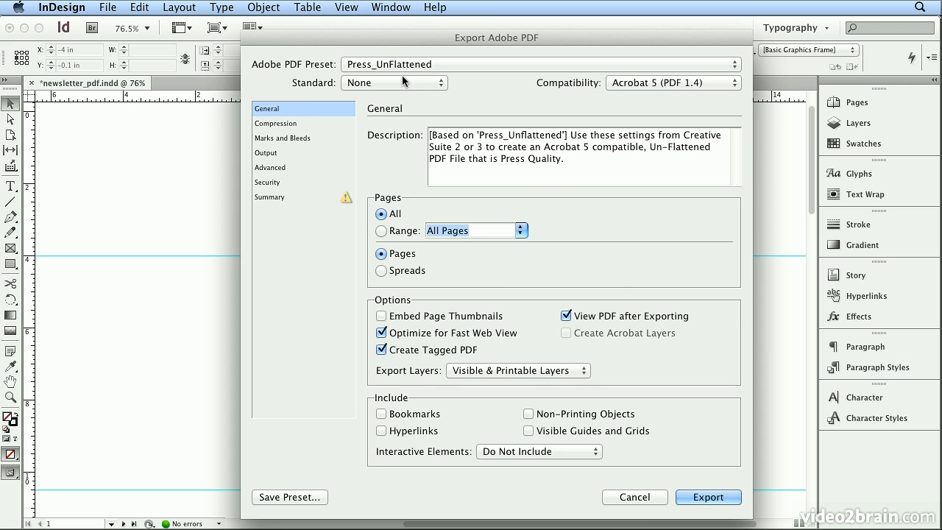
{"action": "left_click", "coordinate": [279, 123]}
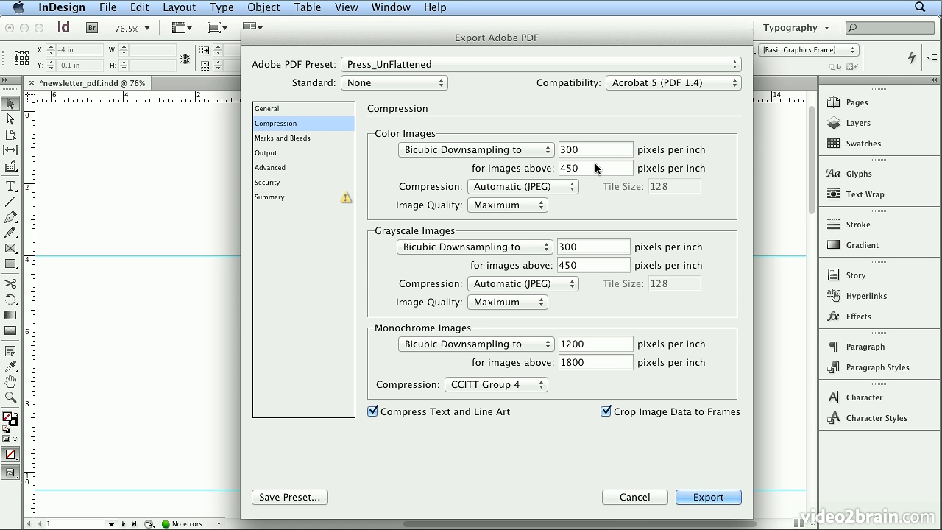
{"action": "left_click", "coordinate": [319, 135]}
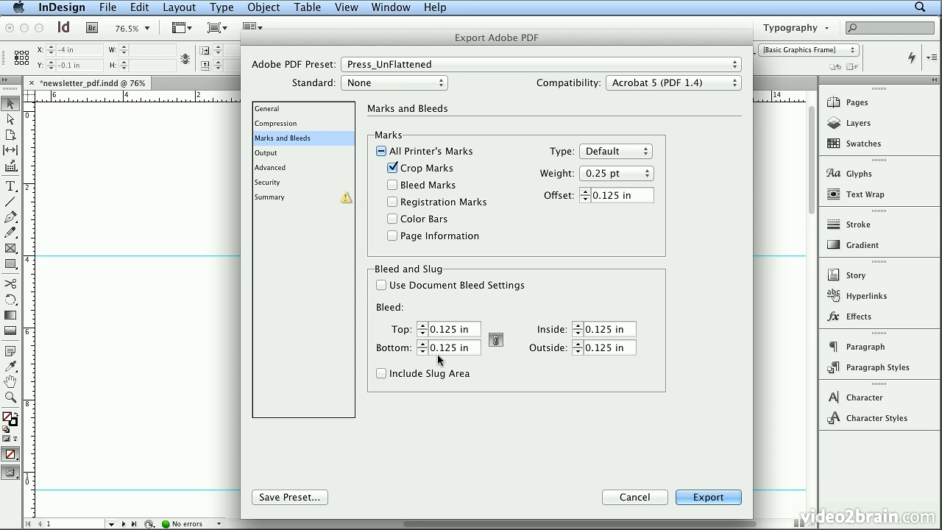
Review the press preset's output color conversion choices and its advanced font and transparency settings.
{"action": "left_click", "coordinate": [266, 153]}
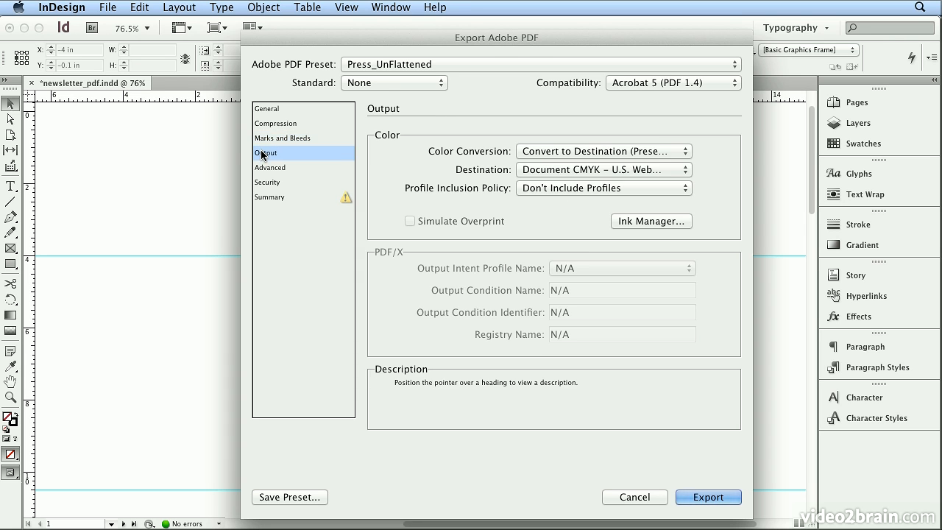
{"action": "left_click", "coordinate": [559, 152]}
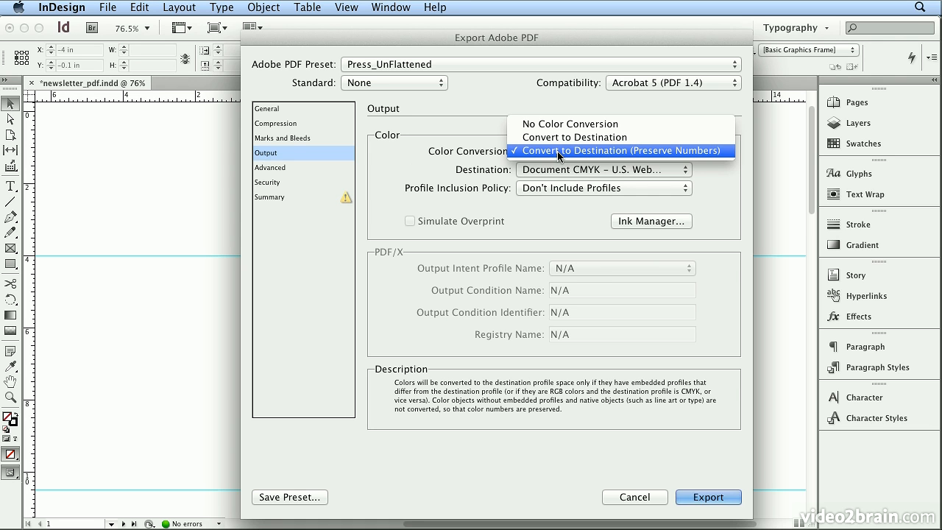
{"action": "left_click", "coordinate": [492, 158]}
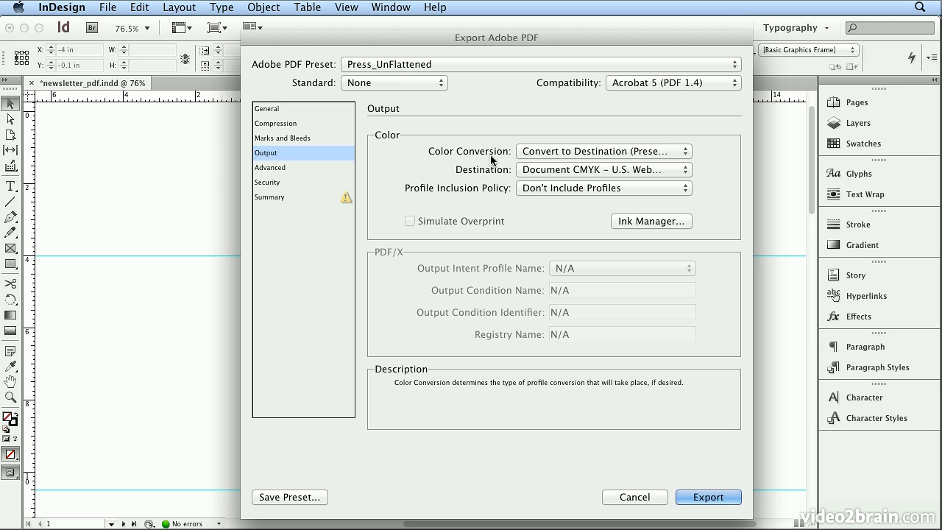
{"action": "left_click", "coordinate": [307, 168]}
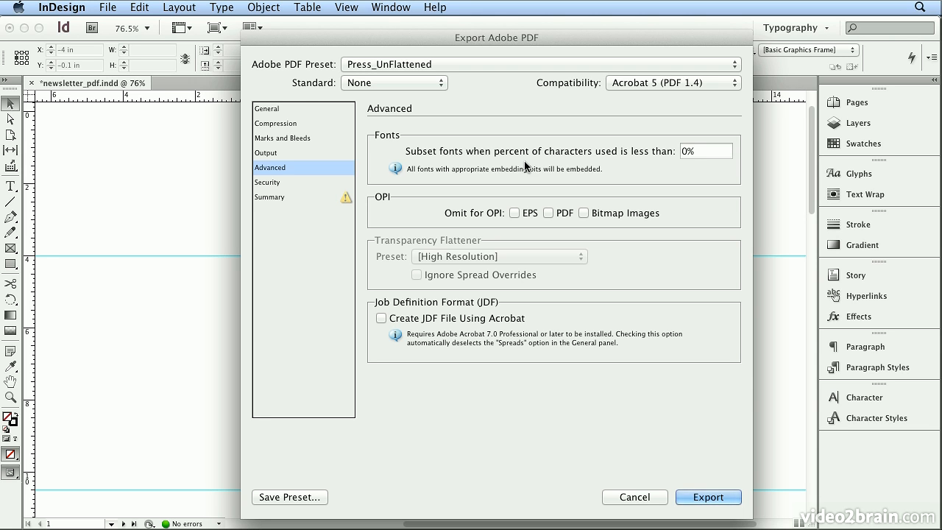
Export the newsletter with the Press_UnFlattened settings and page through the resulting PDF to page 4.
{"action": "left_click", "coordinate": [707, 497]}
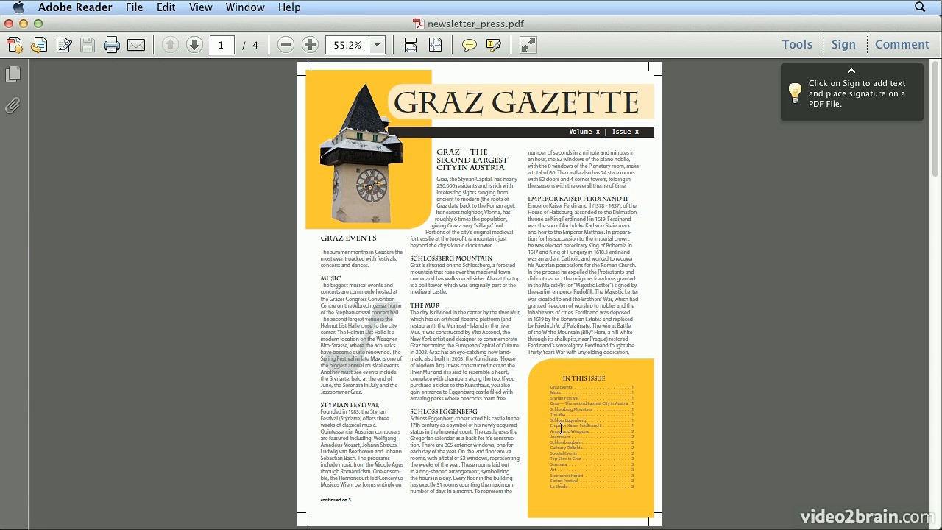
{"action": "left_click", "coordinate": [194, 45]}
{"action": "left_click", "coordinate": [194, 45]}
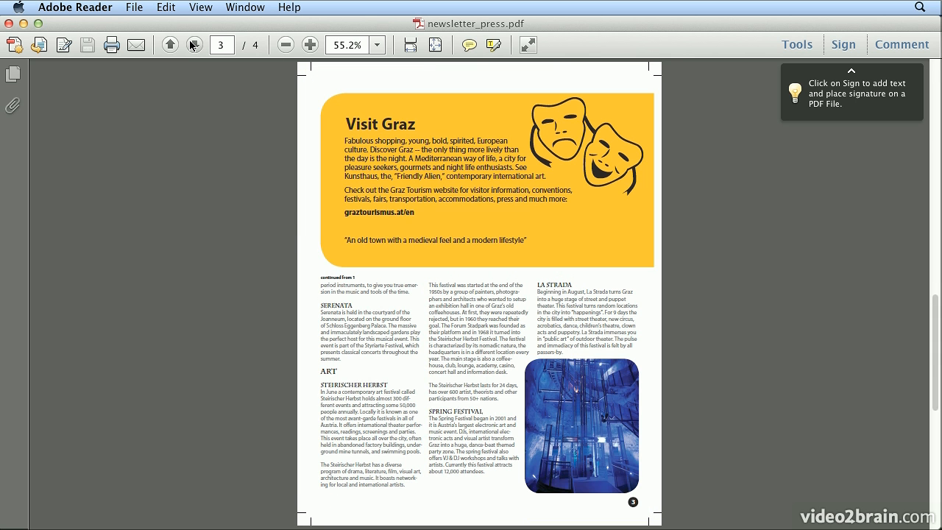
{"action": "left_click", "coordinate": [192, 46]}
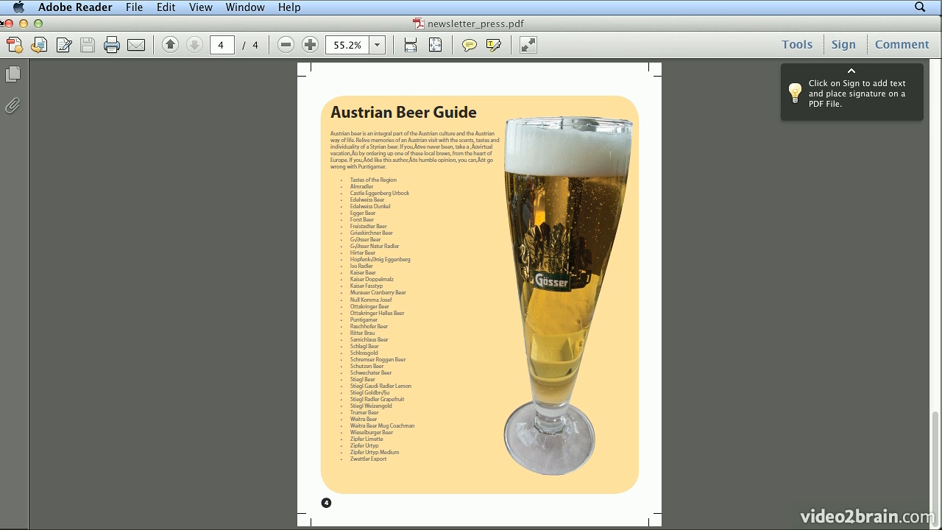
Hide the other applications, reveal the Desktop and show the file information for newsletter_proof.pdf.
{"action": "left_click", "coordinate": [66, 7]}
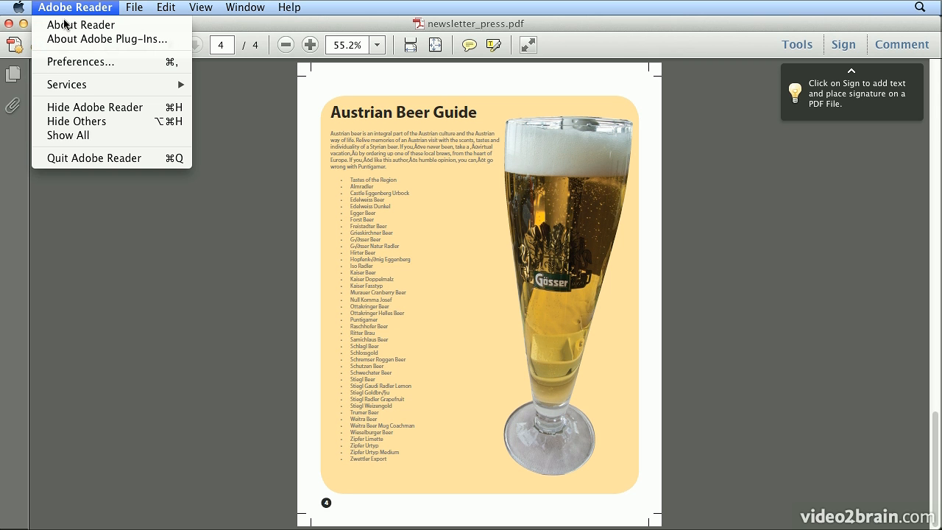
{"action": "left_click", "coordinate": [74, 122]}
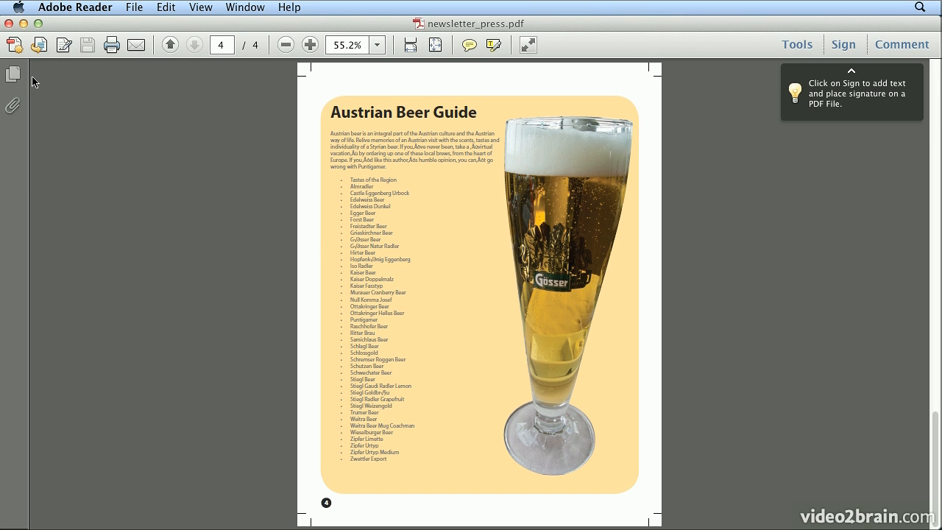
{"action": "key", "text": "F11"}
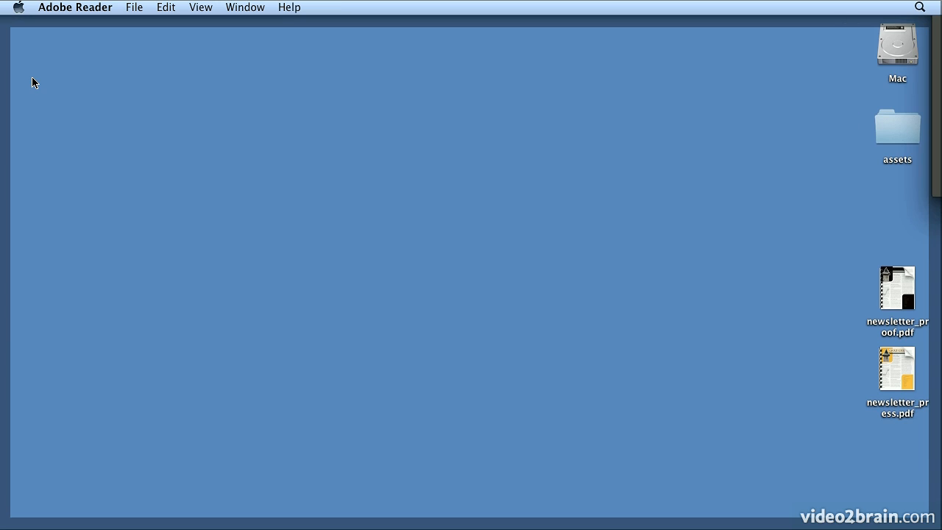
{"action": "left_click", "coordinate": [896, 282]}
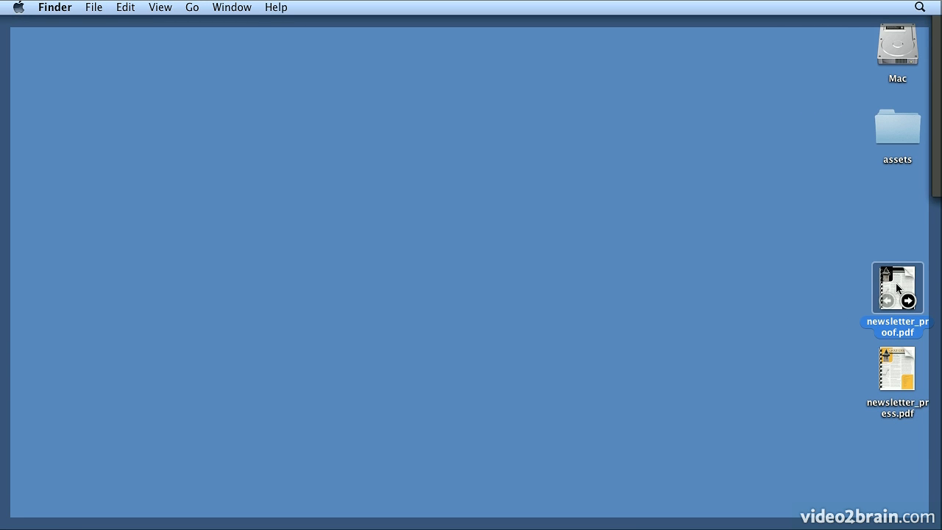
{"action": "left_click", "coordinate": [93, 7]}
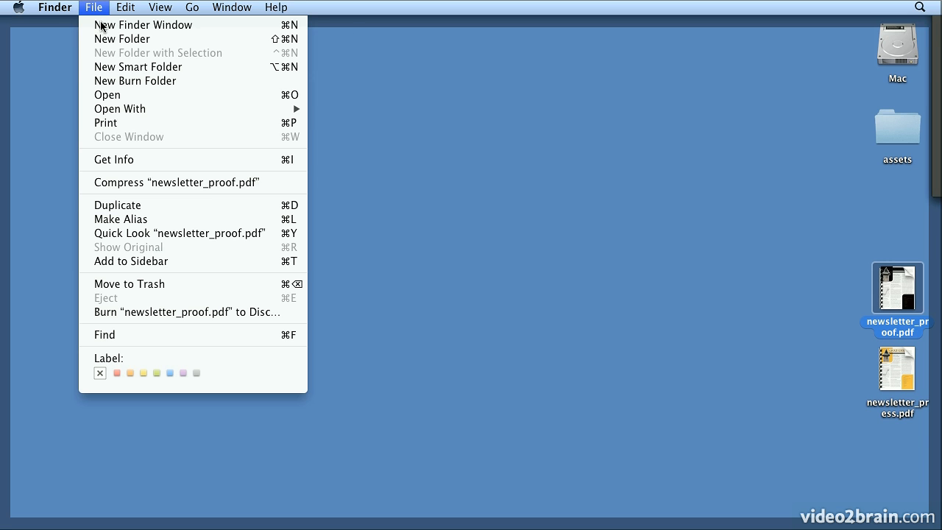
{"action": "left_click", "coordinate": [162, 159]}
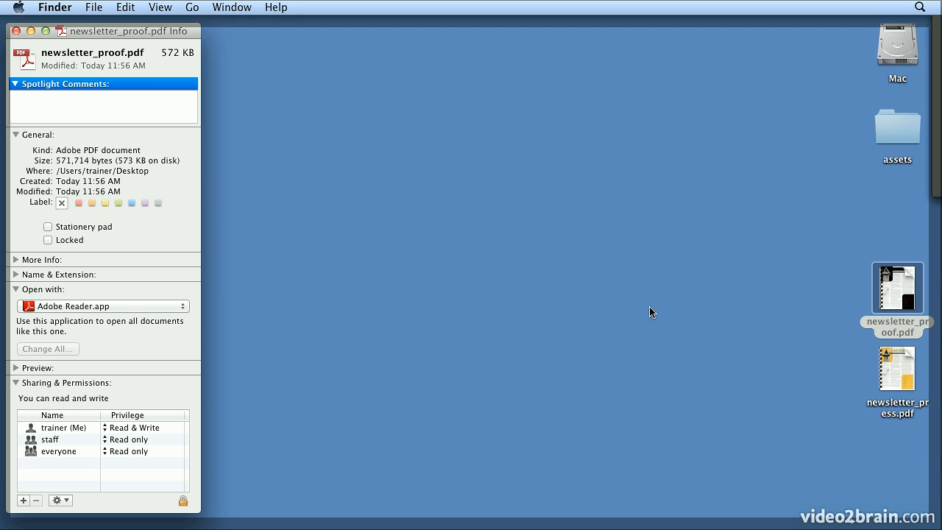
Compare the file information of newsletter_press.pdf with the proof's, close both info windows and return to InDesign.
{"action": "left_click", "coordinate": [91, 9]}
{"action": "left_click", "coordinate": [125, 159]}
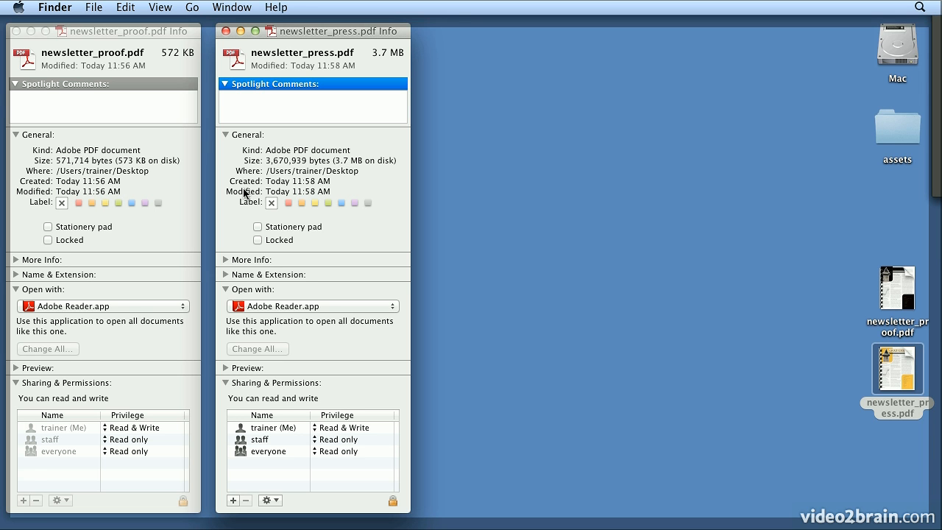
{"action": "left_click", "coordinate": [224, 31]}
{"action": "left_click", "coordinate": [15, 32]}
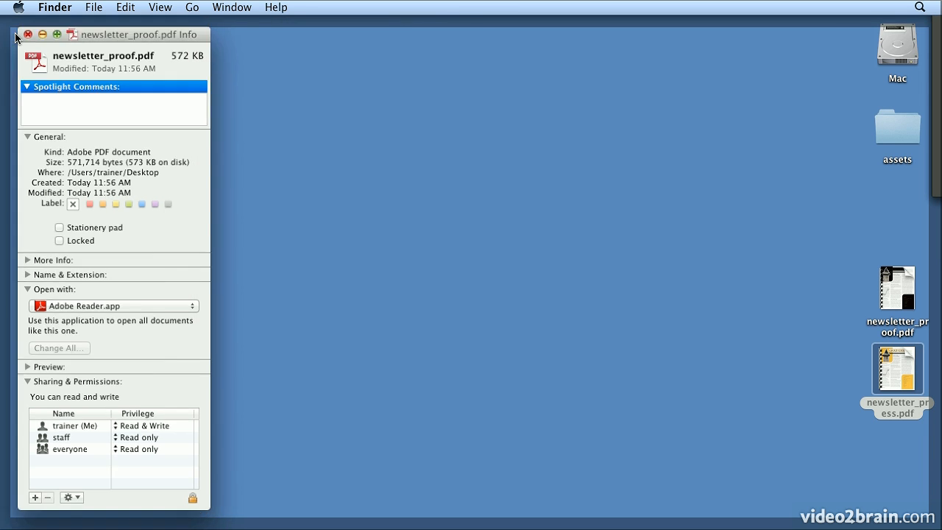
{"action": "key", "text": "space"}
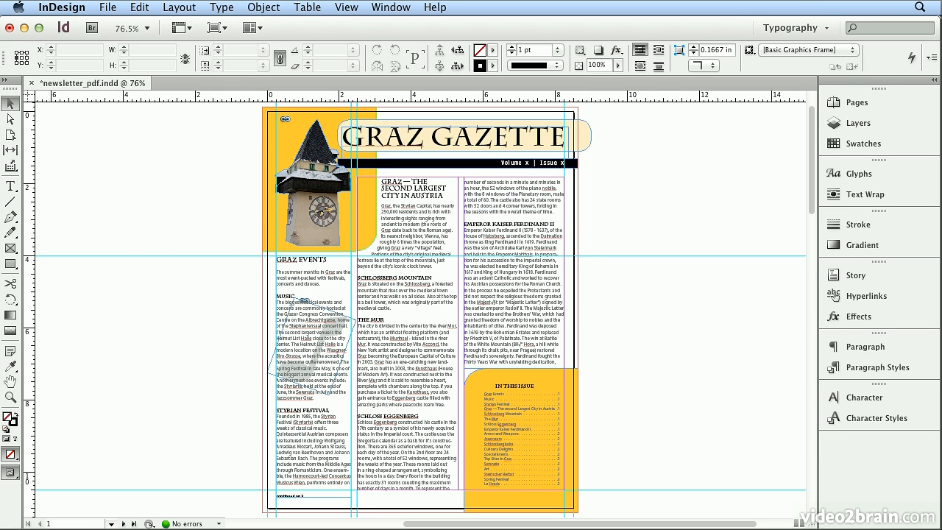
Start another print PDF export of the newsletter to the Desktop, named newsletter_press_02.pdf.
{"action": "left_click", "coordinate": [118, 7]}
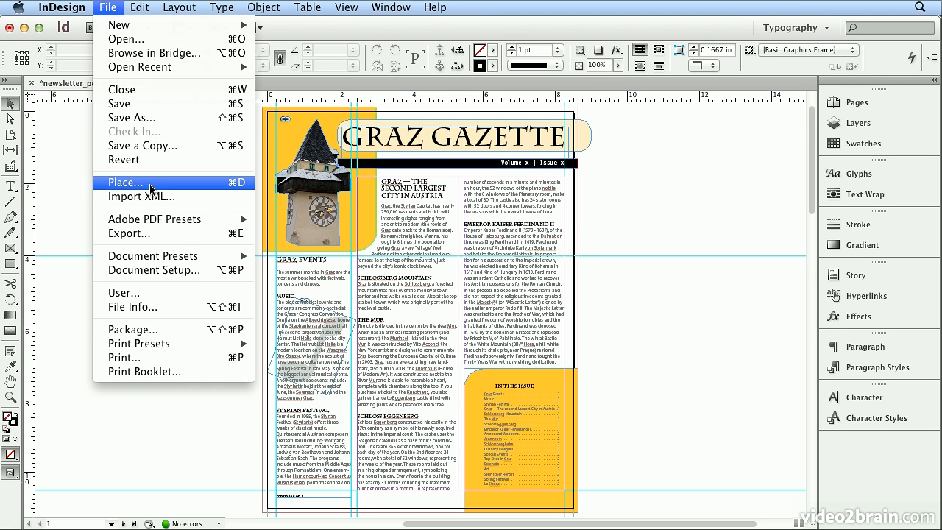
{"action": "left_click", "coordinate": [153, 232]}
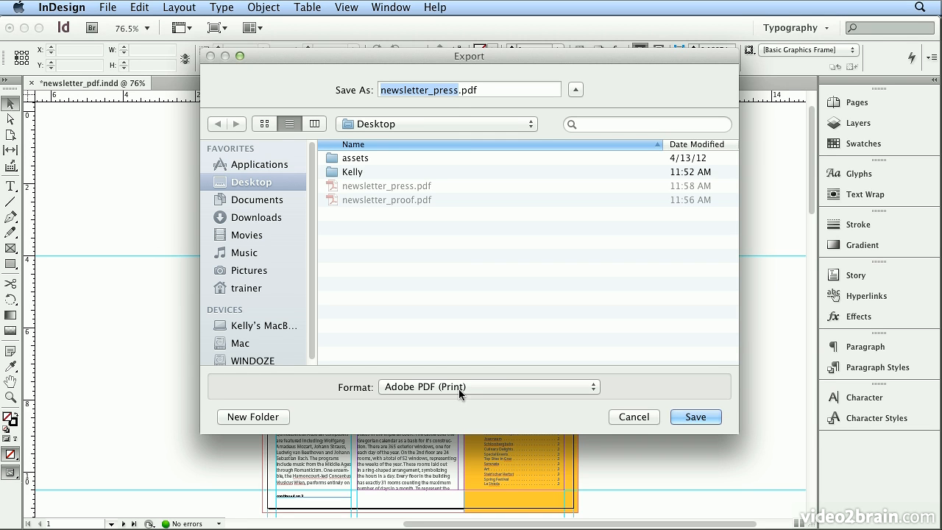
{"action": "left_click", "coordinate": [458, 91]}
{"action": "type", "text": "_02"}
{"action": "key", "text": "Return"}
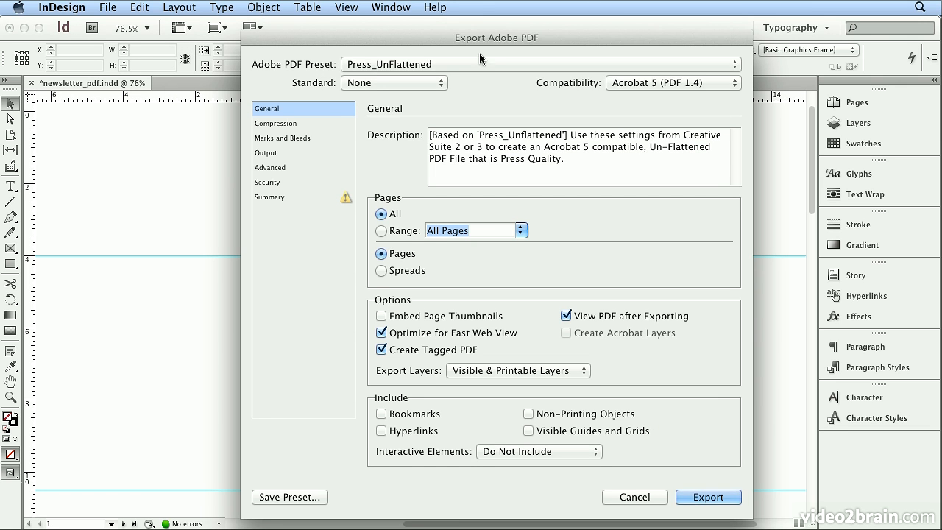
Switch the export preset to [Press Quality], review its marks and bleeds settings and cancel the export.
{"action": "left_click", "coordinate": [481, 64]}
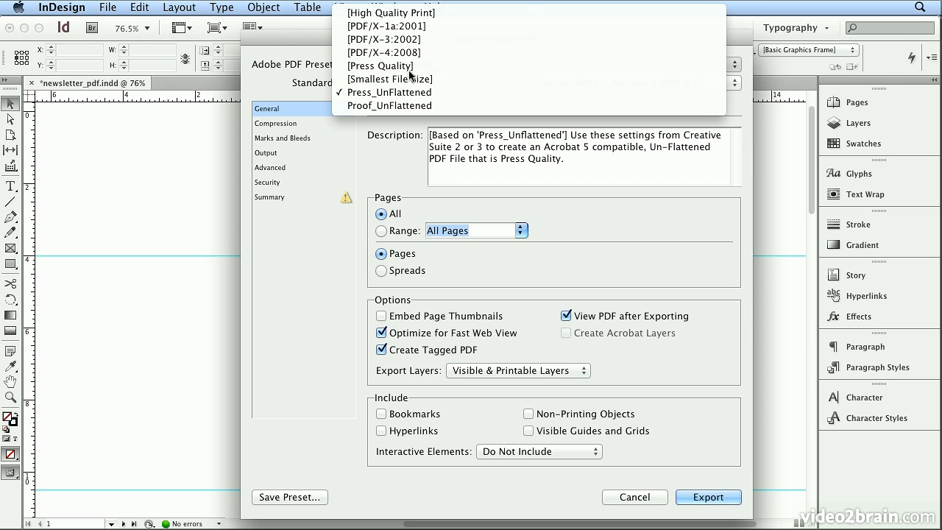
{"action": "left_click", "coordinate": [409, 70]}
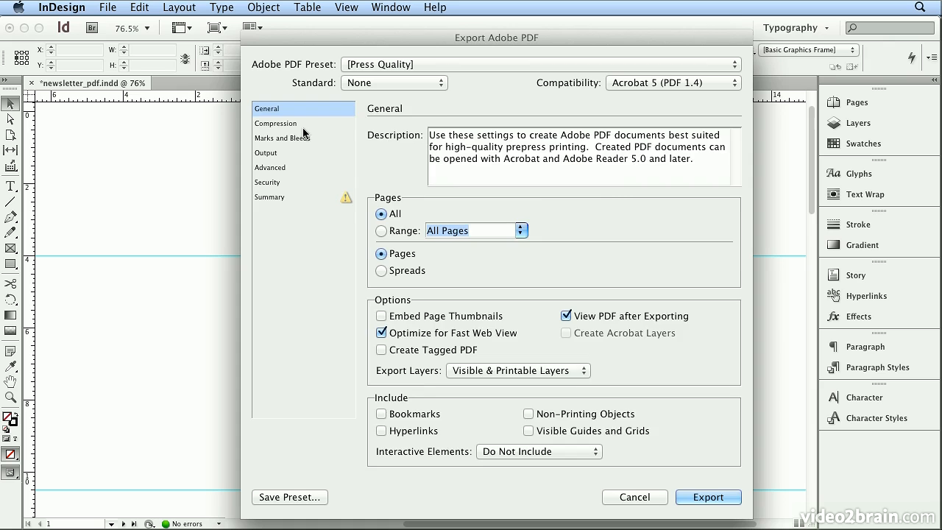
{"action": "left_click", "coordinate": [287, 138]}
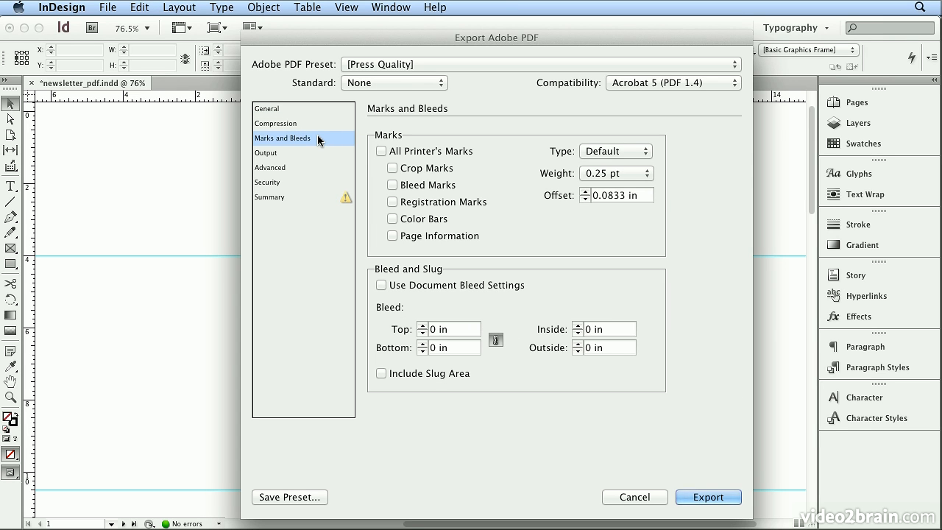
{"action": "left_click", "coordinate": [632, 498]}
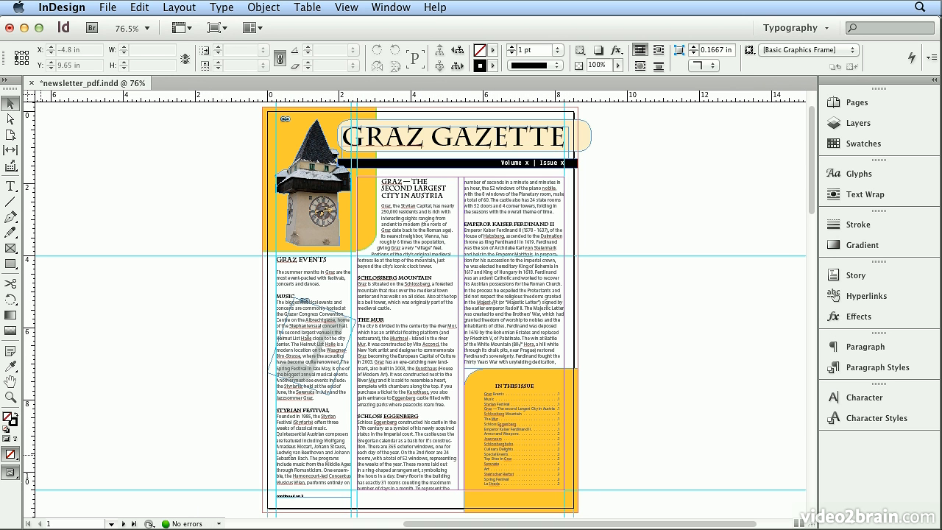